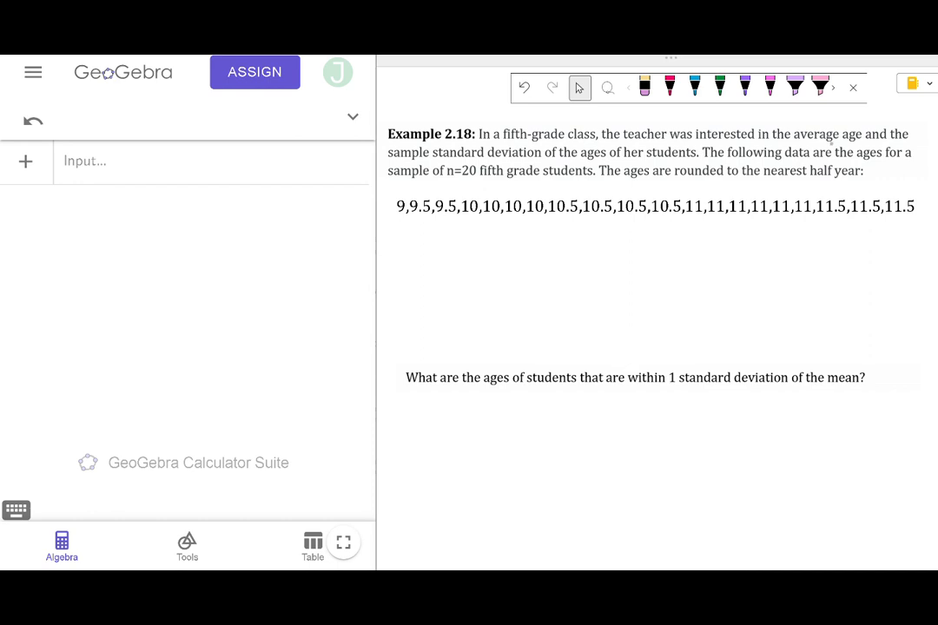
Highlight "average age", "sample standard deviation of the ages" and "sample of n=20" in pink in the Example 2.18 text
click(819, 87)
drag(793, 135, 861, 134)
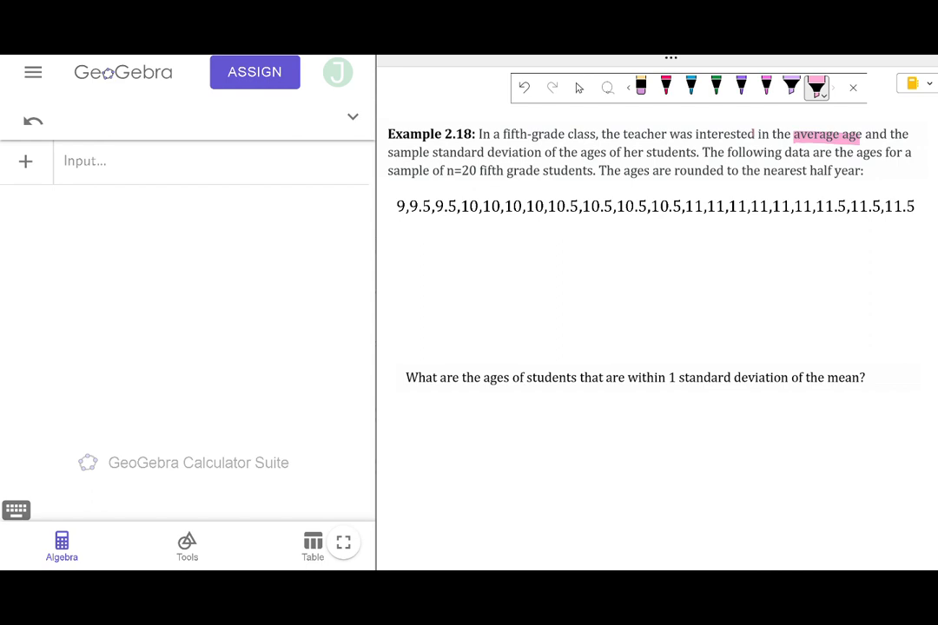
drag(387, 153, 605, 153)
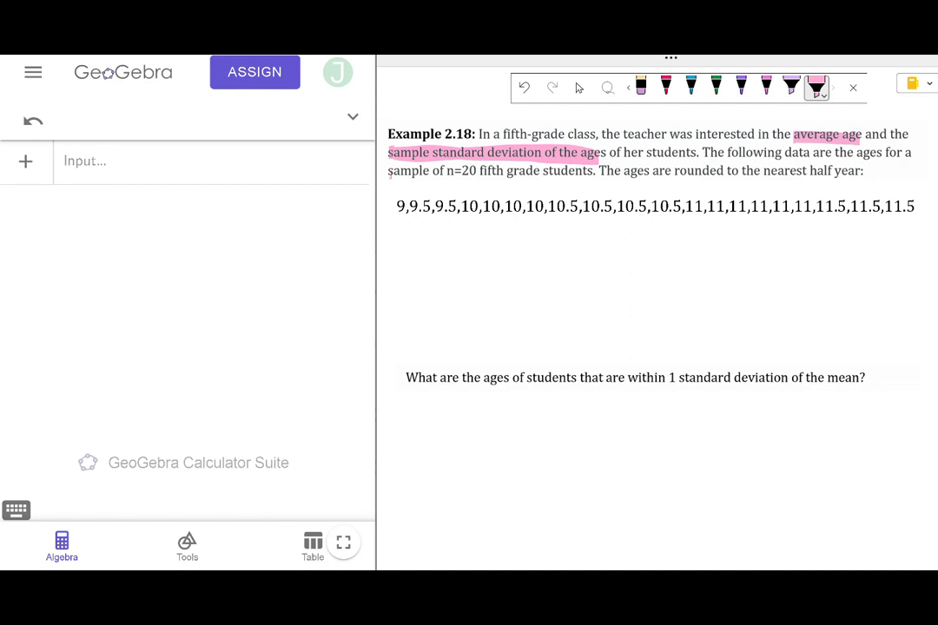
mouse_move(388, 171)
mouse_down()
mouse_move(479, 171)
mouse_move(389, 172)
mouse_up()
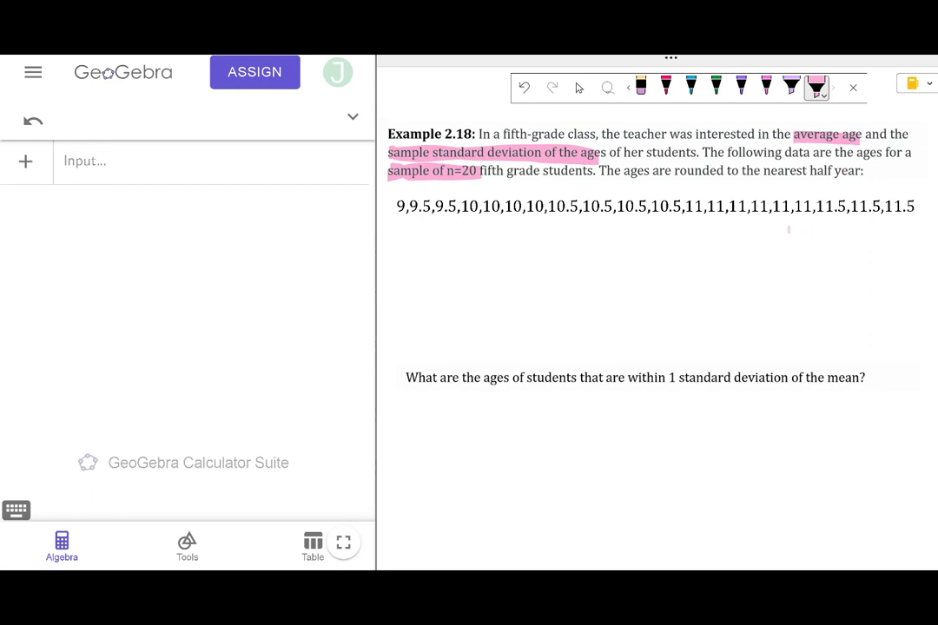
click(579, 87)
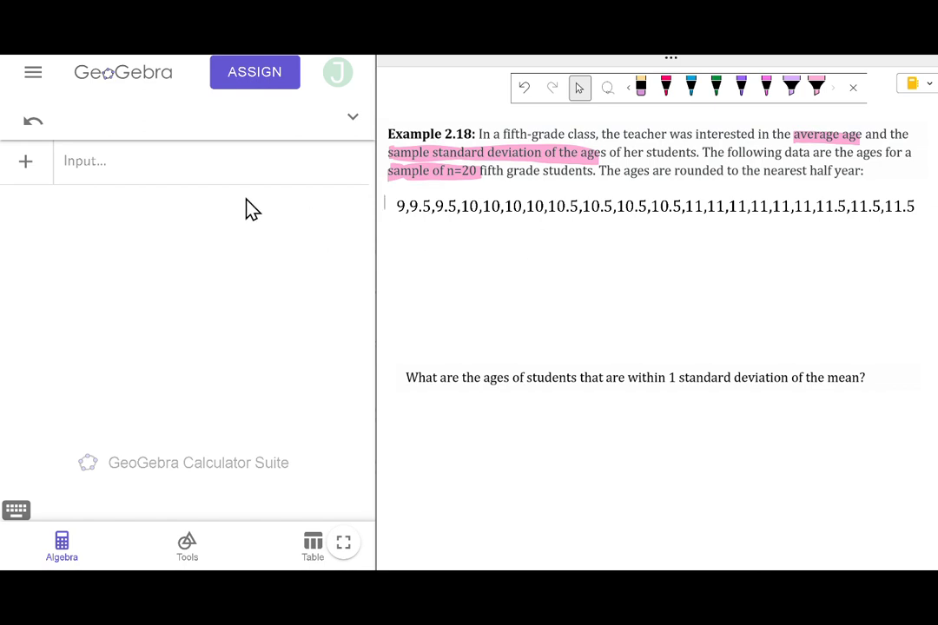
Start a list definition named age with an empty pair of curly braces, age = {}
click(137, 186)
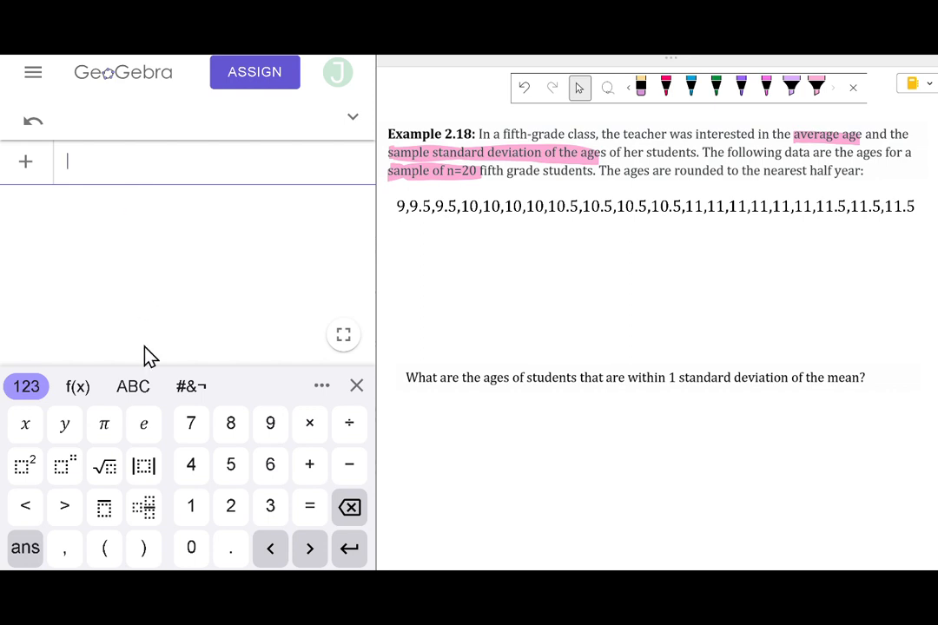
click(134, 392)
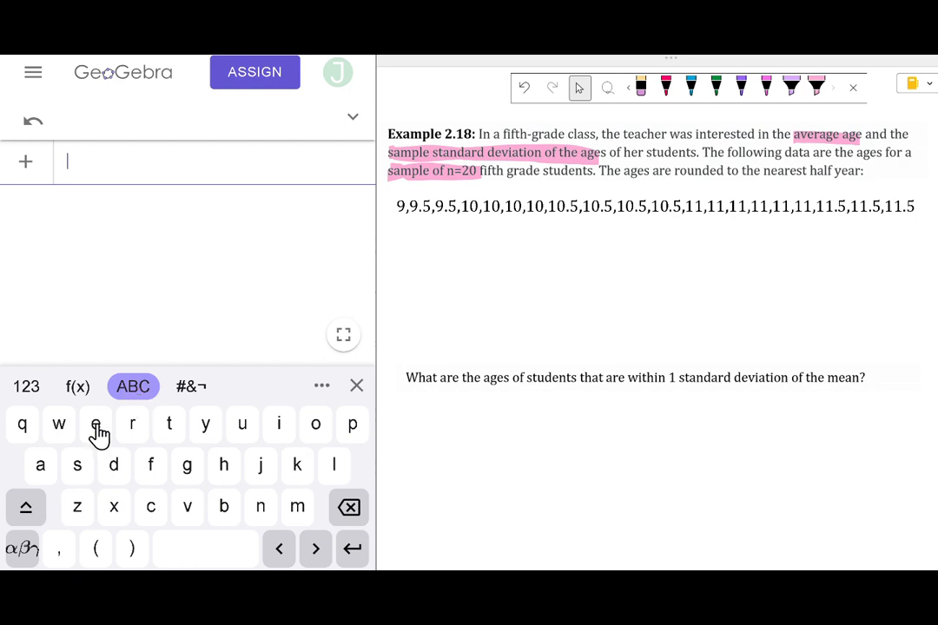
click(40, 465)
click(186, 465)
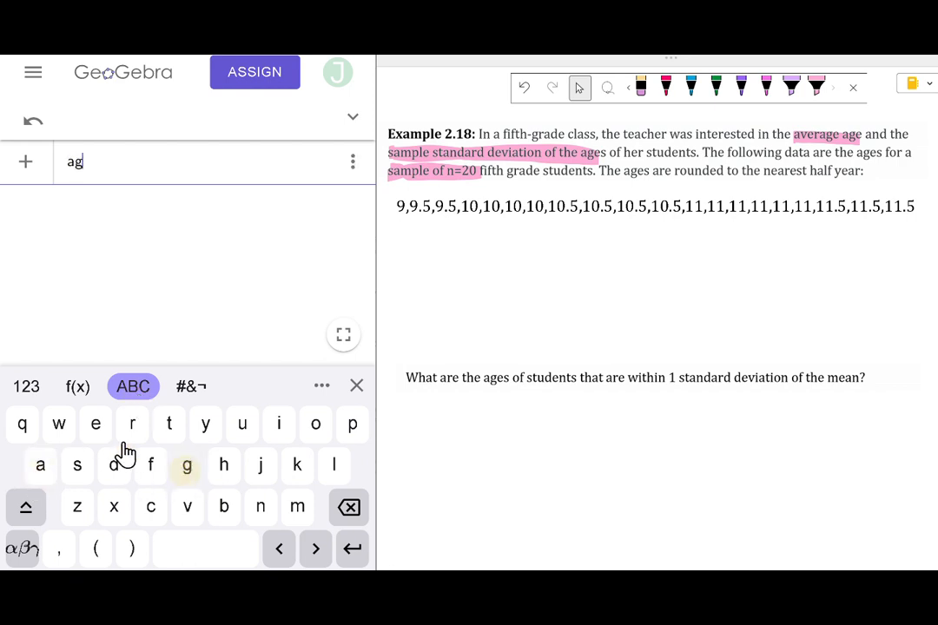
click(95, 426)
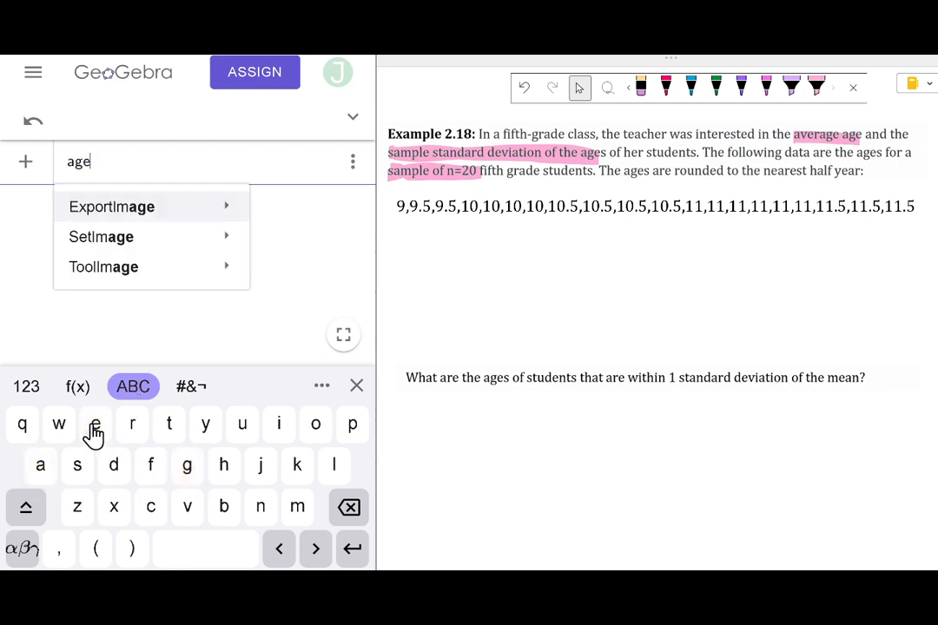
click(77, 389)
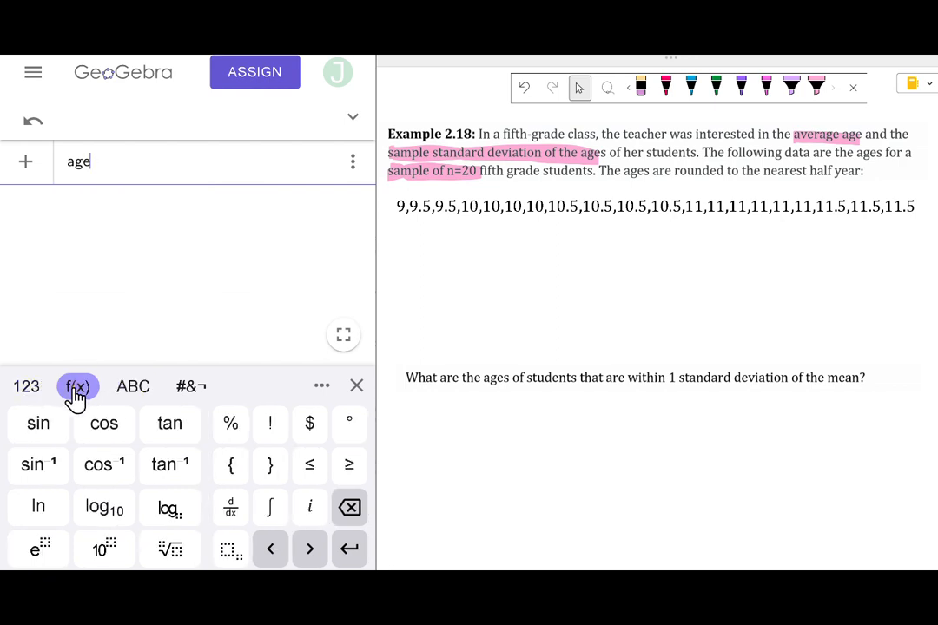
click(28, 391)
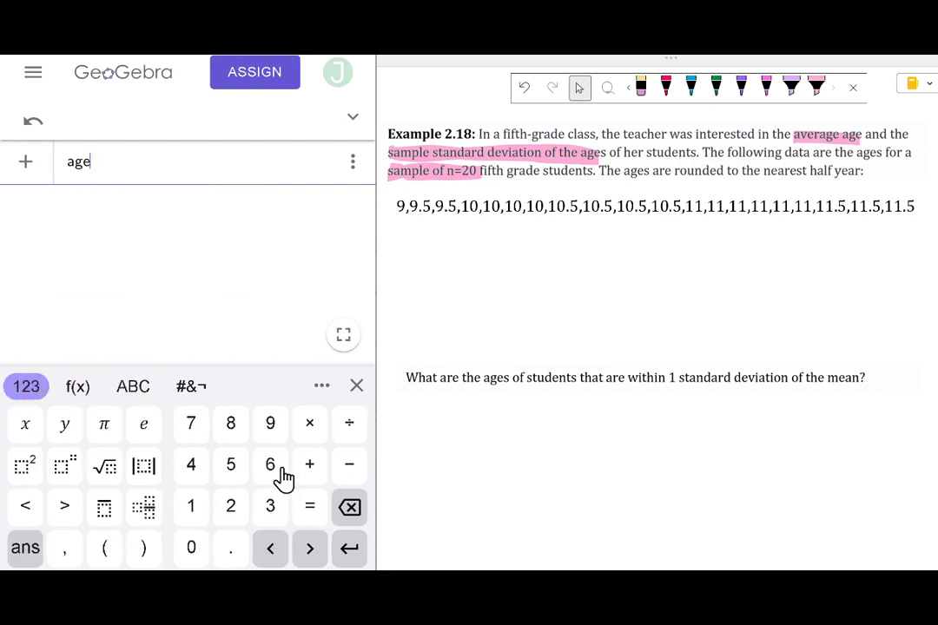
click(310, 508)
click(77, 395)
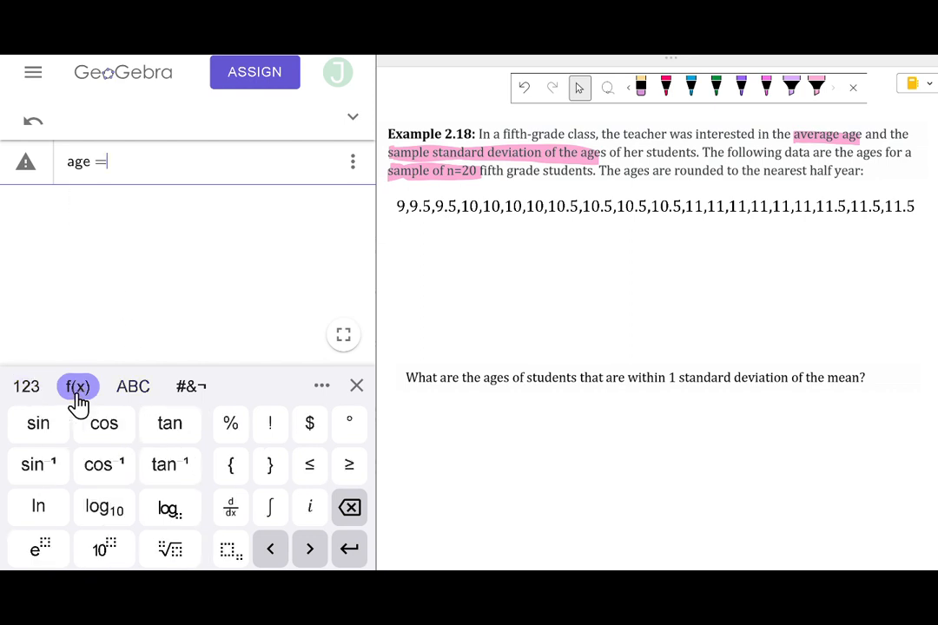
click(237, 480)
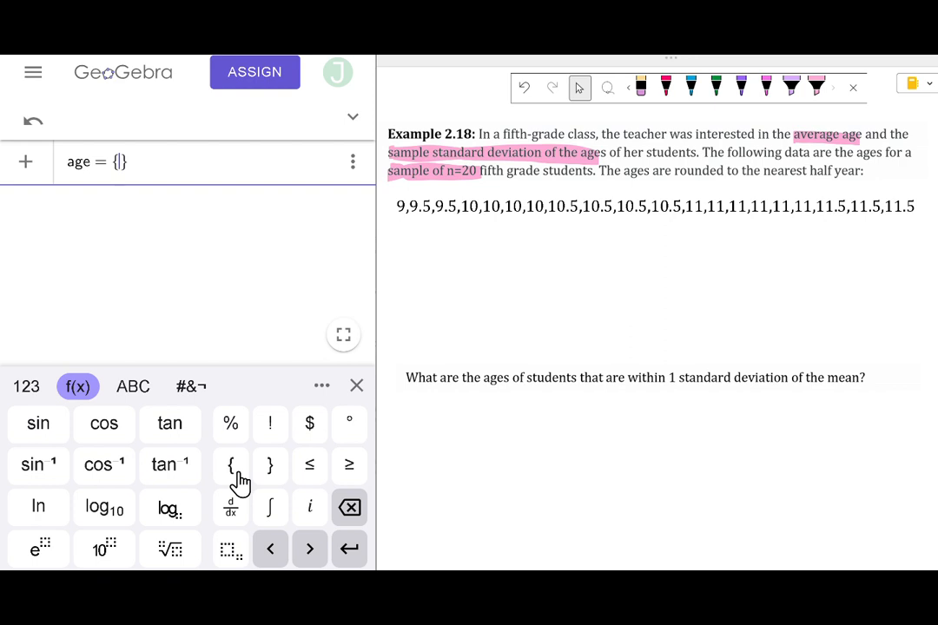
Enter the first three ages, 9, 9.5, 9.5, into the age list by hand
text(9, 9.5)
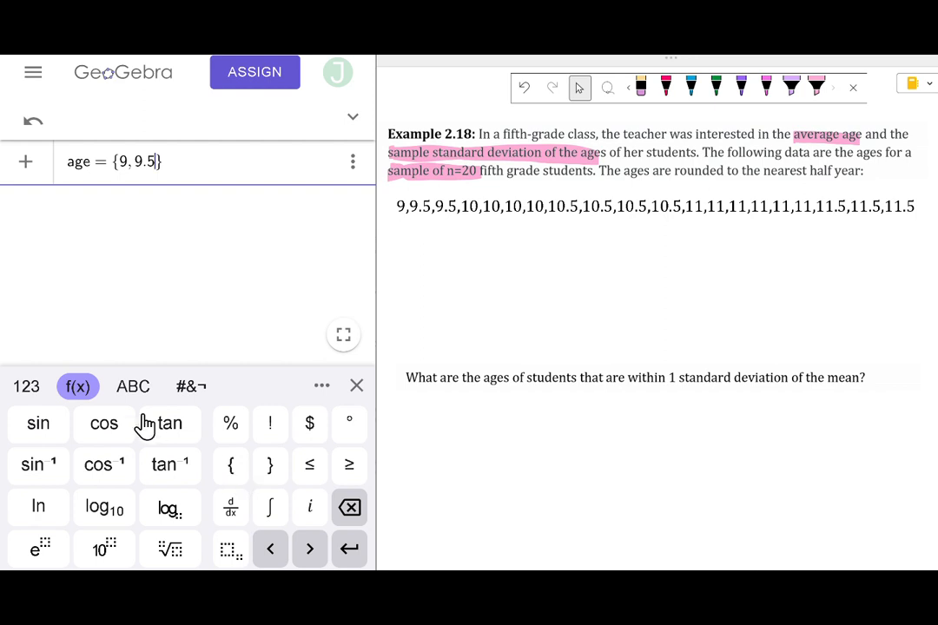
click(31, 387)
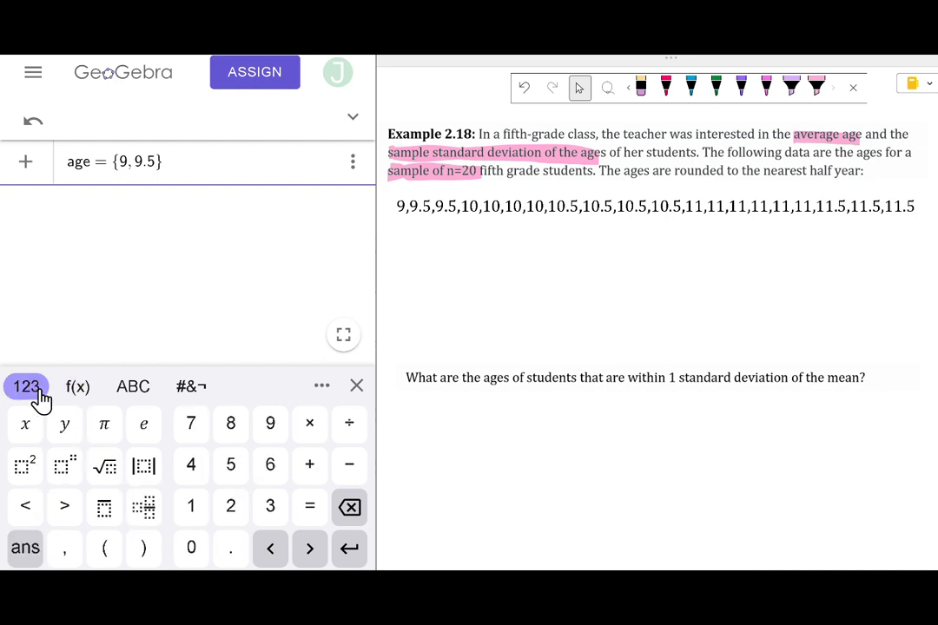
click(59, 550)
click(270, 424)
click(230, 548)
click(231, 469)
Replace the contents of the age list with the full row of ages copied from the example, enclosed in curly braces
triple_click(503, 211)
key(ctrl+c)
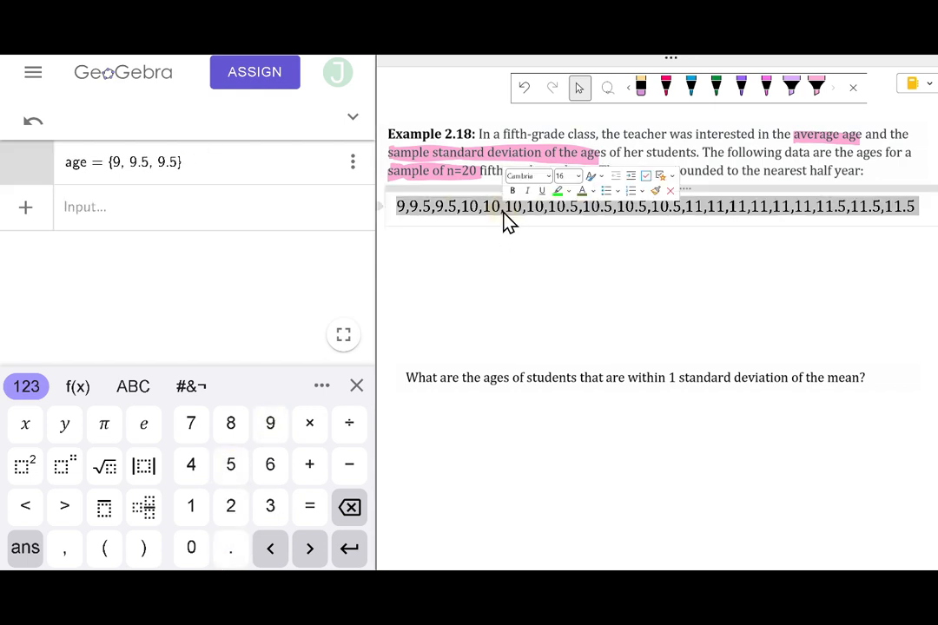
click(172, 164)
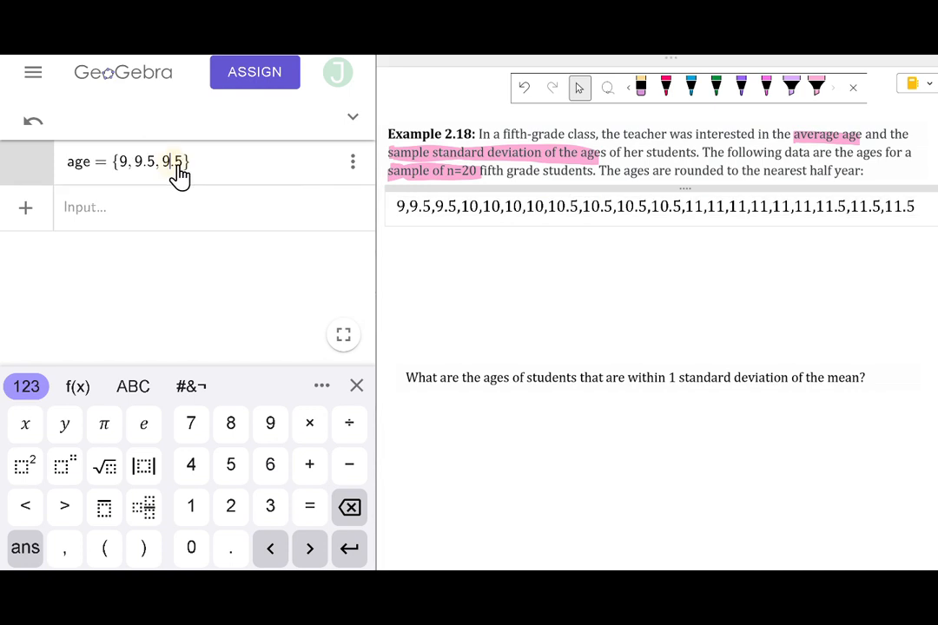
drag(182, 167, 123, 169)
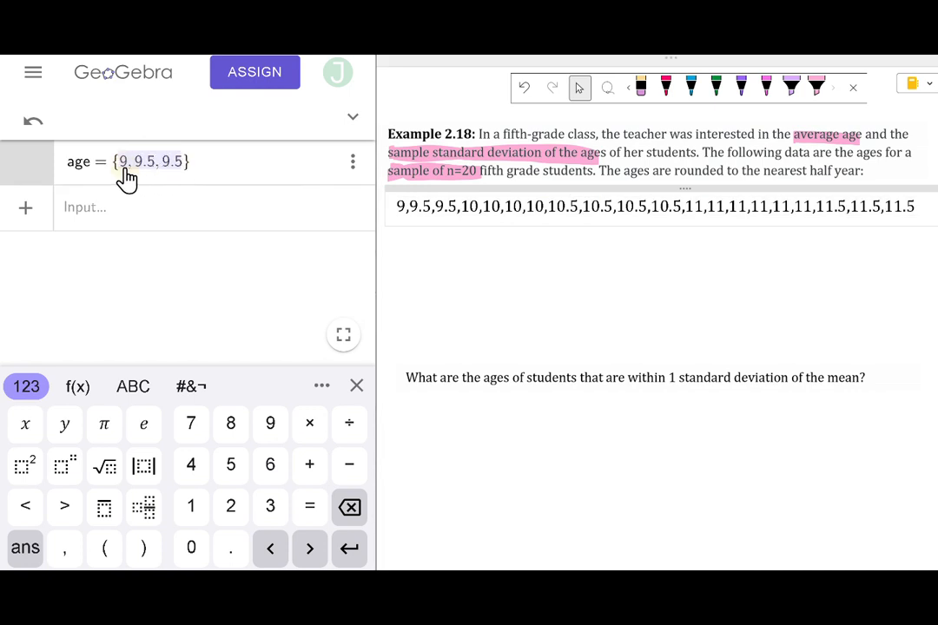
key(BackSpace)
click(123, 167)
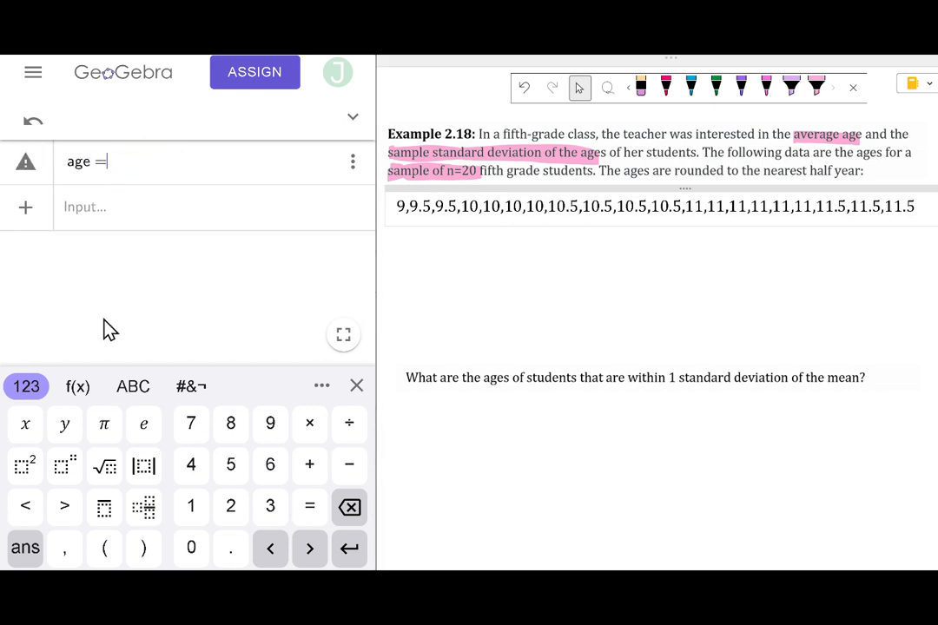
click(78, 387)
click(227, 476)
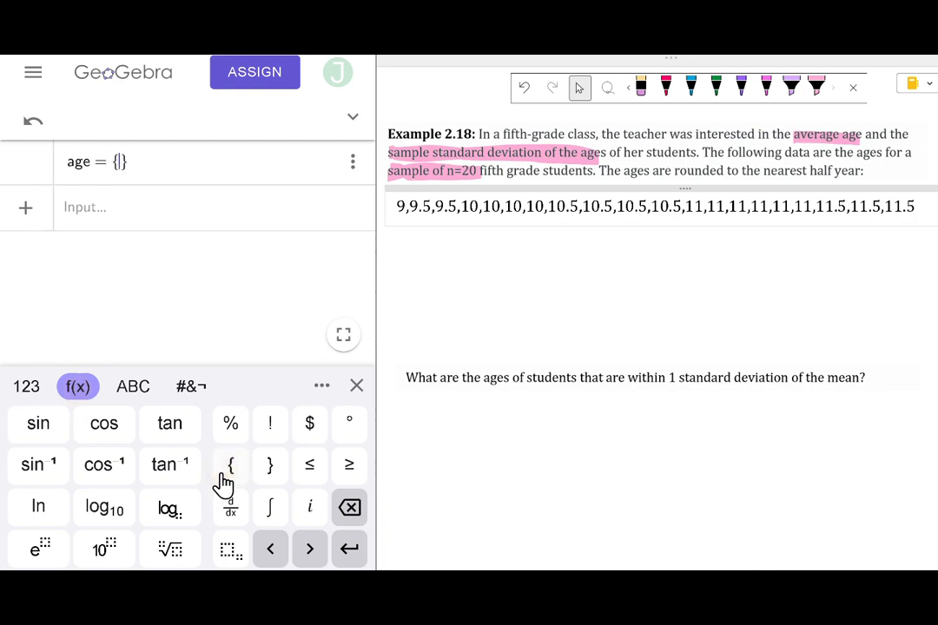
key(ctrl+v)
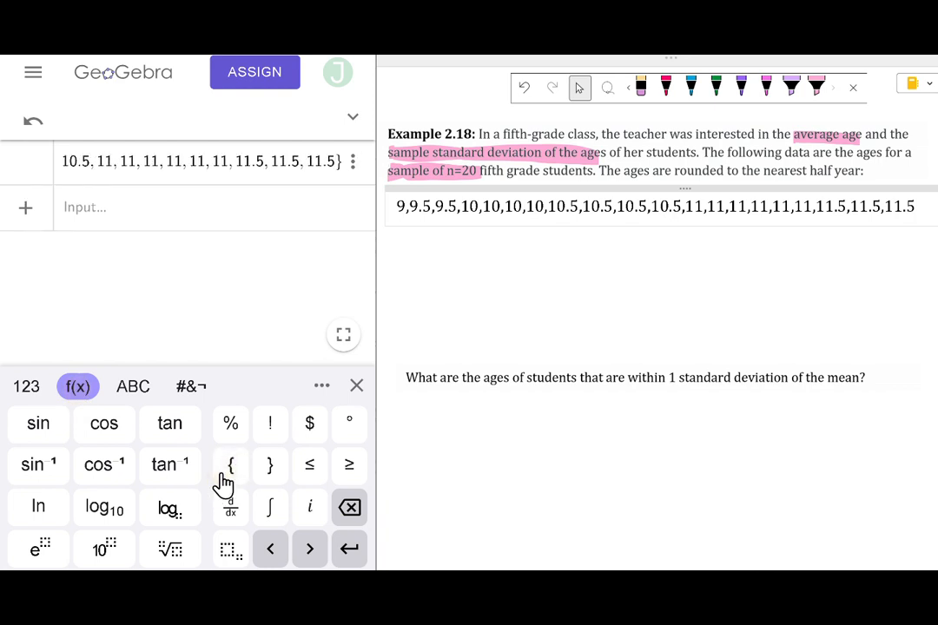
click(155, 235)
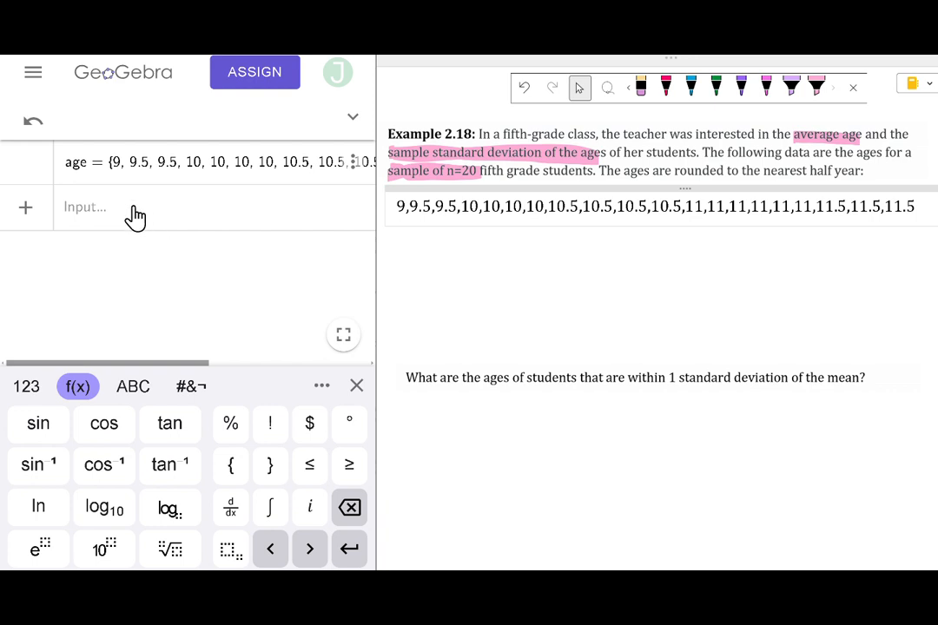
click(134, 217)
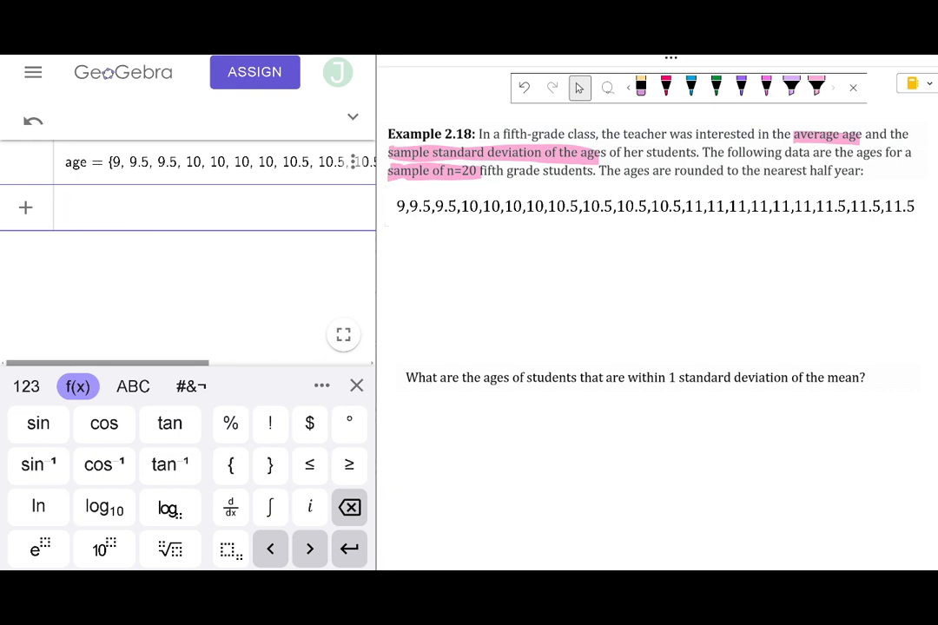
Handwrite x̄ = in red below the data, label it "Sample mean", and circle "sample" in the problem text
click(666, 87)
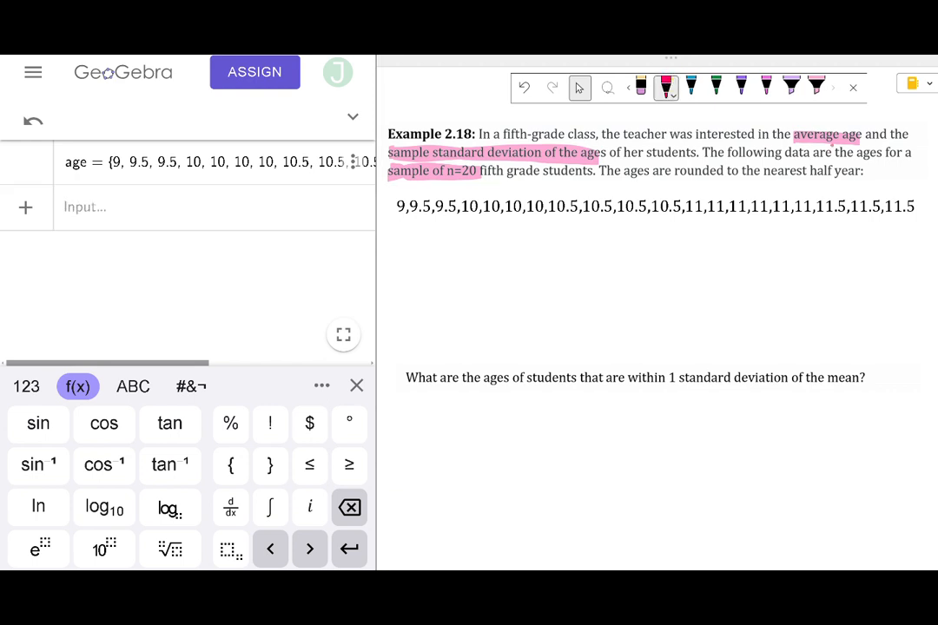
drag(465, 240, 449, 255)
mouse_move(450, 240)
mouse_down()
mouse_move(466, 255)
mouse_move(462, 235)
mouse_up()
mouse_move(430, 162)
mouse_down()
mouse_move(391, 177)
mouse_move(433, 165)
mouse_up()
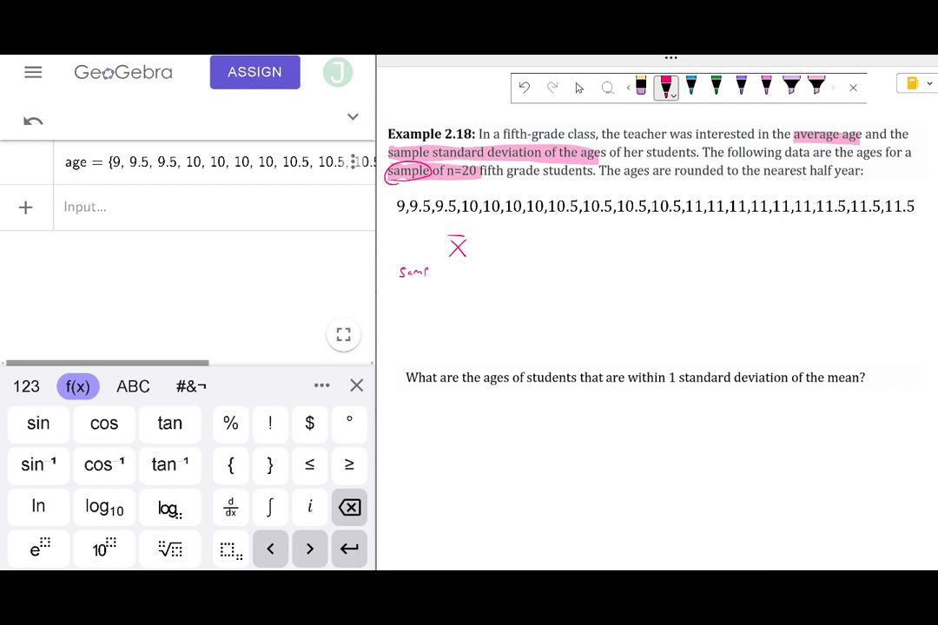
drag(433, 272, 459, 273)
Handwrite the symbol S beside the mean notation and label it "Sample Standard Deviation" in red
drag(702, 232, 693, 248)
drag(685, 271, 688, 277)
drag(689, 268, 729, 274)
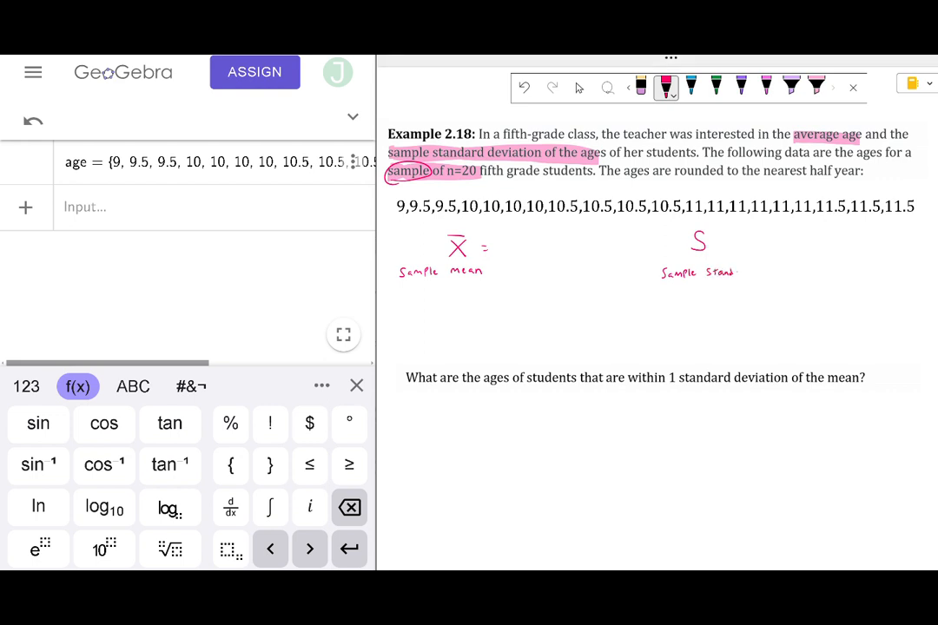
drag(683, 287, 687, 293)
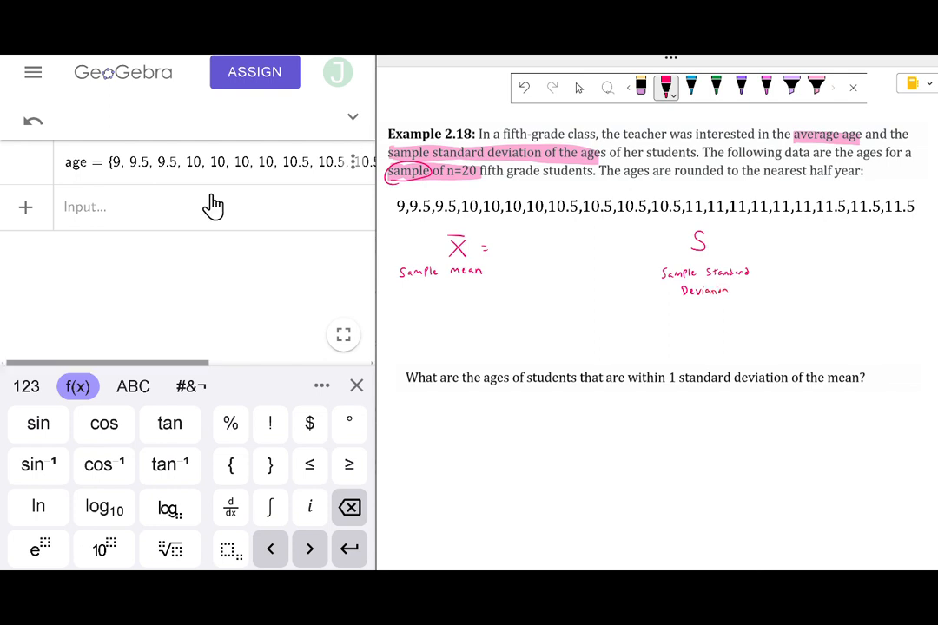
Calculate mean(age) in a new row and handwrite the result 10.525 after x̄ =
click(113, 228)
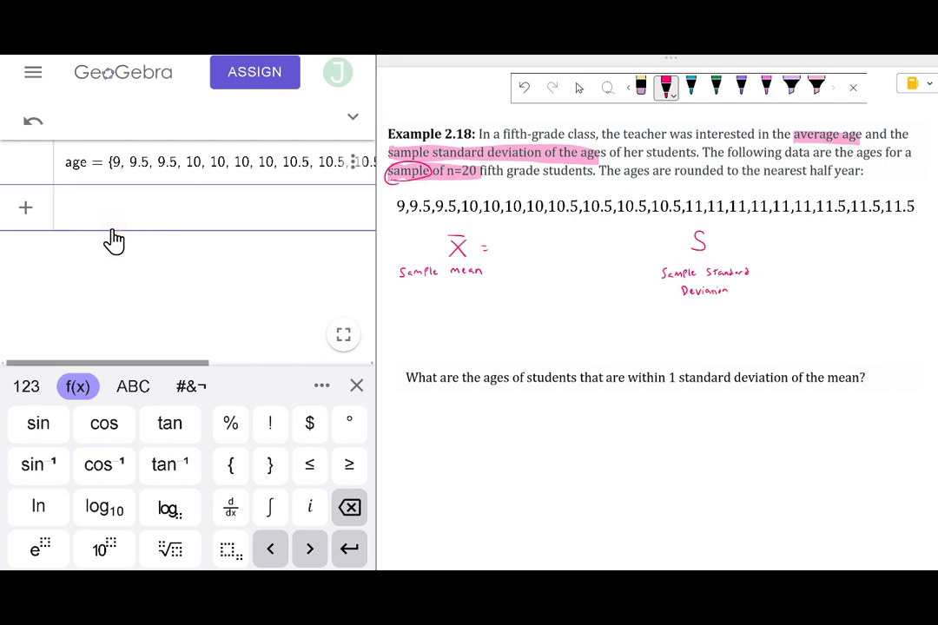
click(132, 386)
click(297, 506)
click(94, 425)
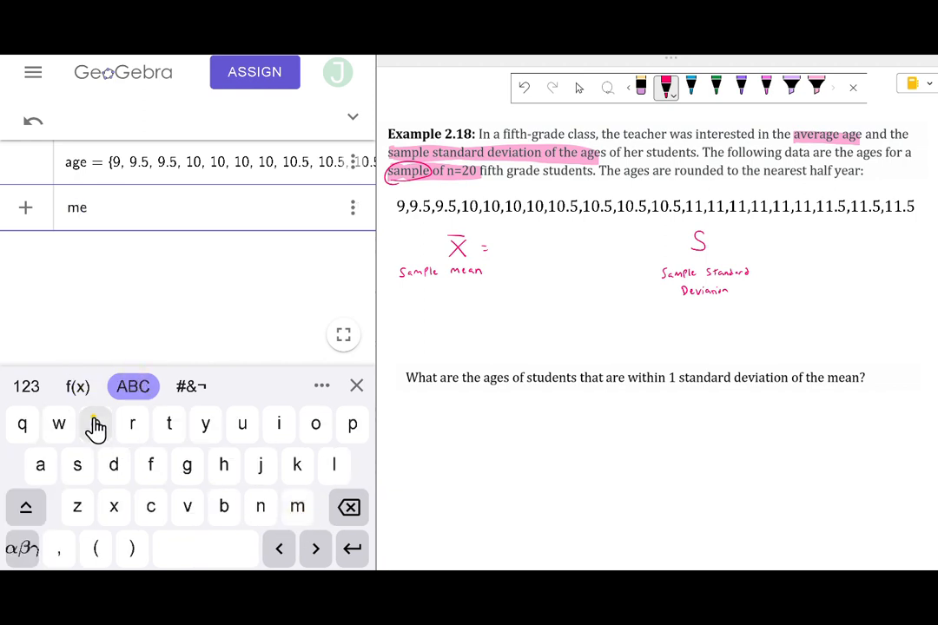
click(42, 466)
click(260, 508)
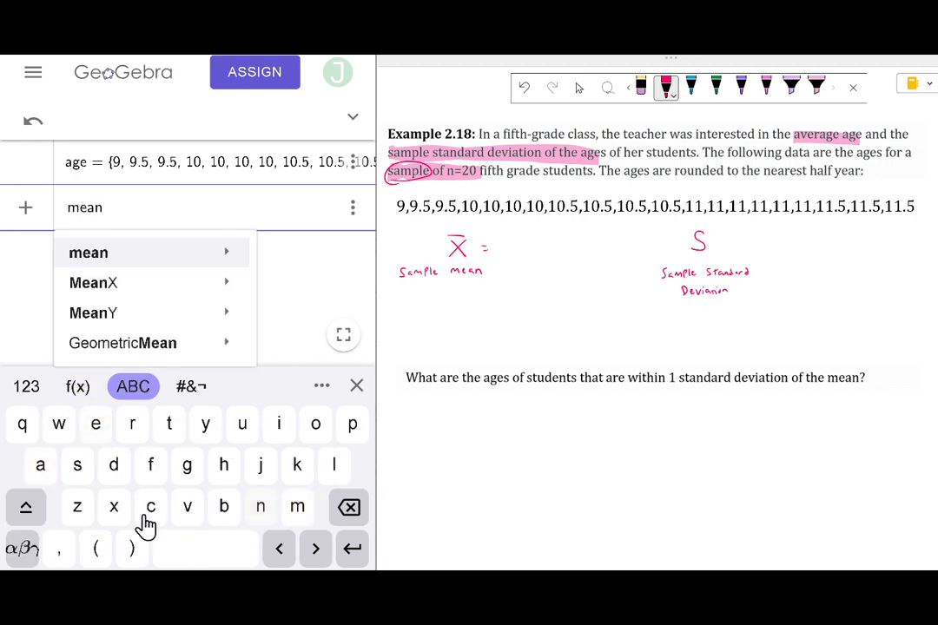
click(95, 548)
click(41, 467)
click(188, 472)
click(98, 439)
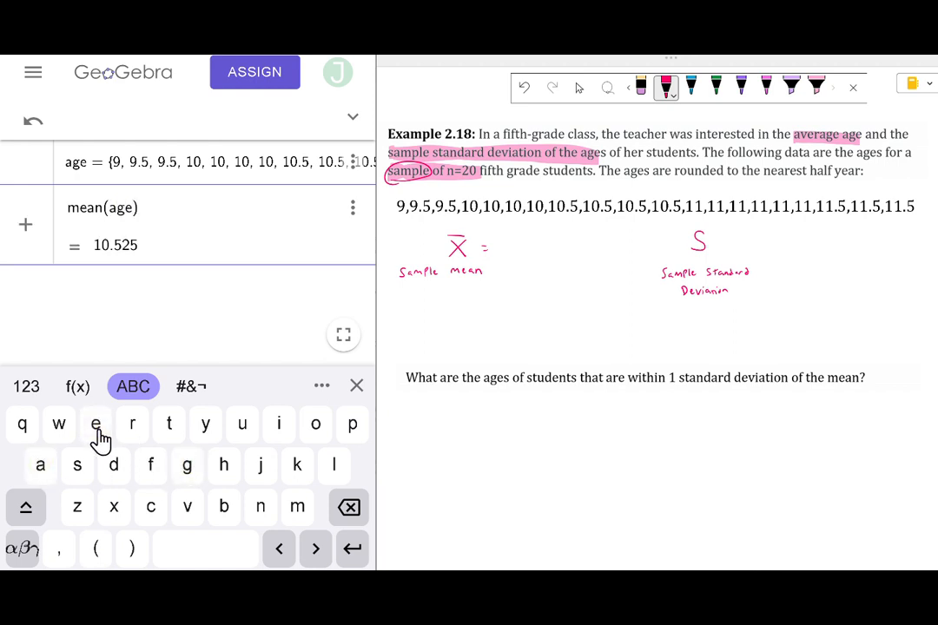
click(356, 552)
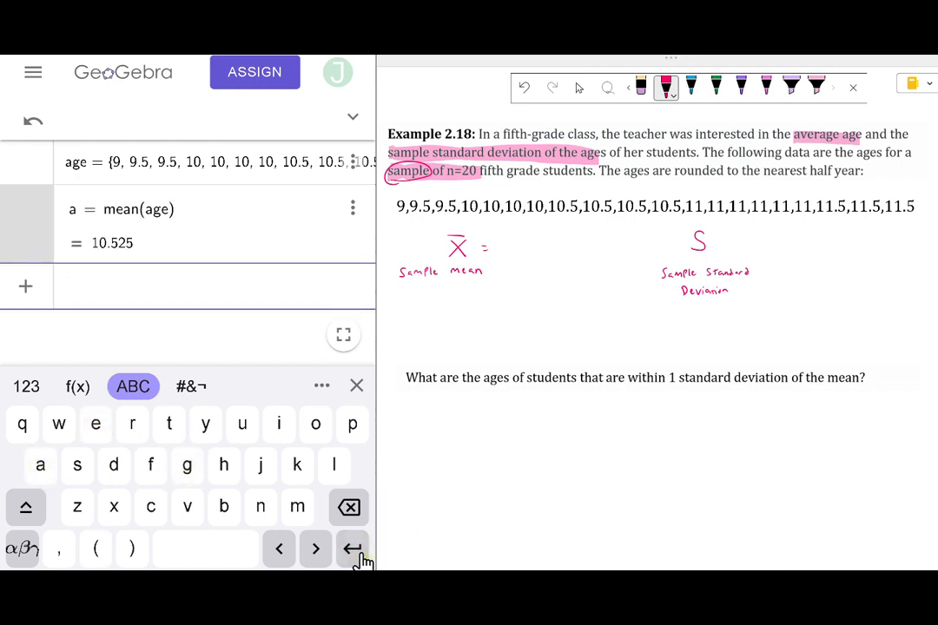
mouse_move(508, 239)
mouse_down()
mouse_move(507, 258)
mouse_move(519, 242)
mouse_move(544, 256)
mouse_move(565, 239)
mouse_move(576, 253)
mouse_up()
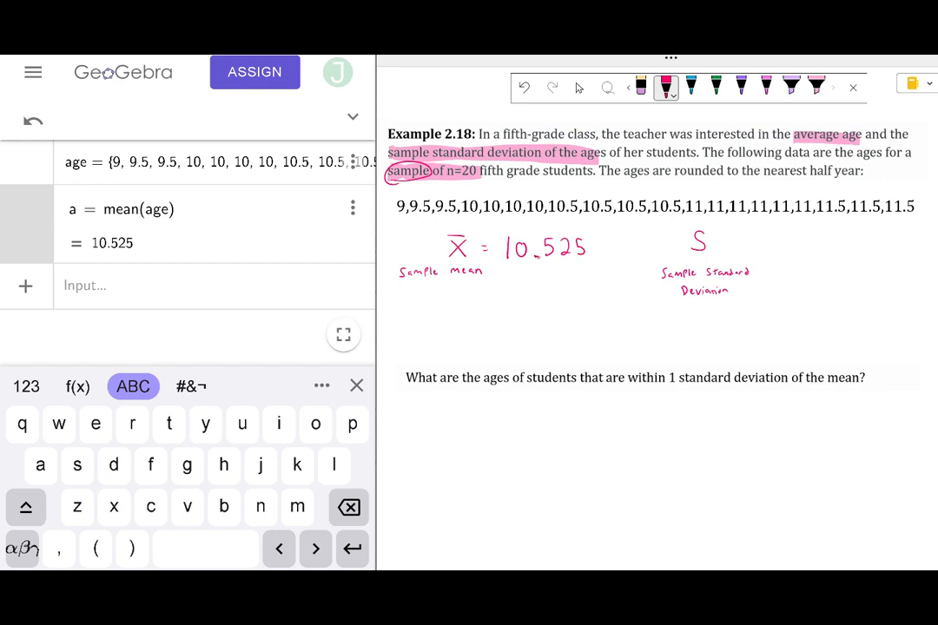
Calculate stdev(age) in a new row and handwrite = 0.716 in red after the S
click(111, 308)
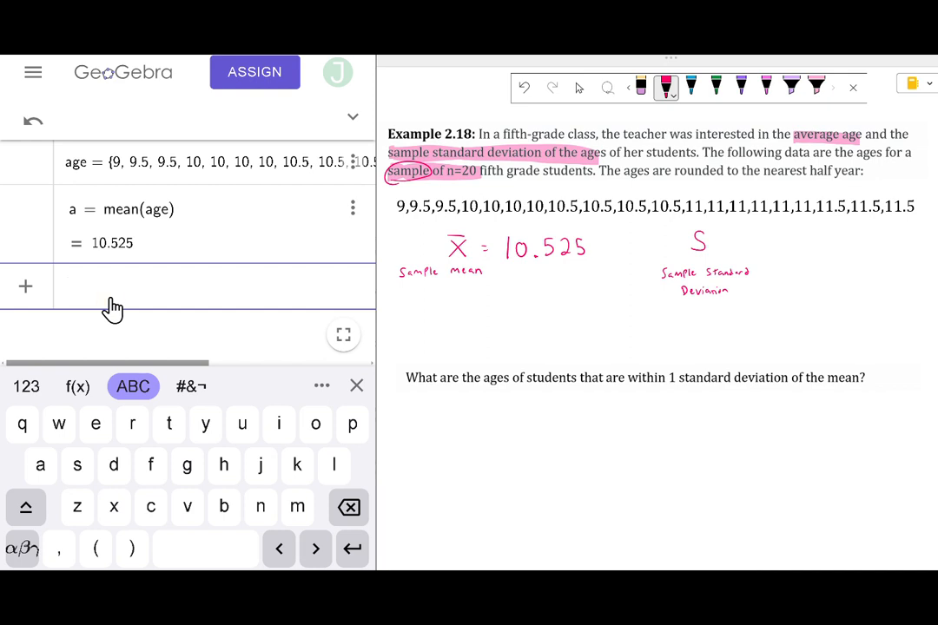
text(stdev)
mouse_move(136, 247)
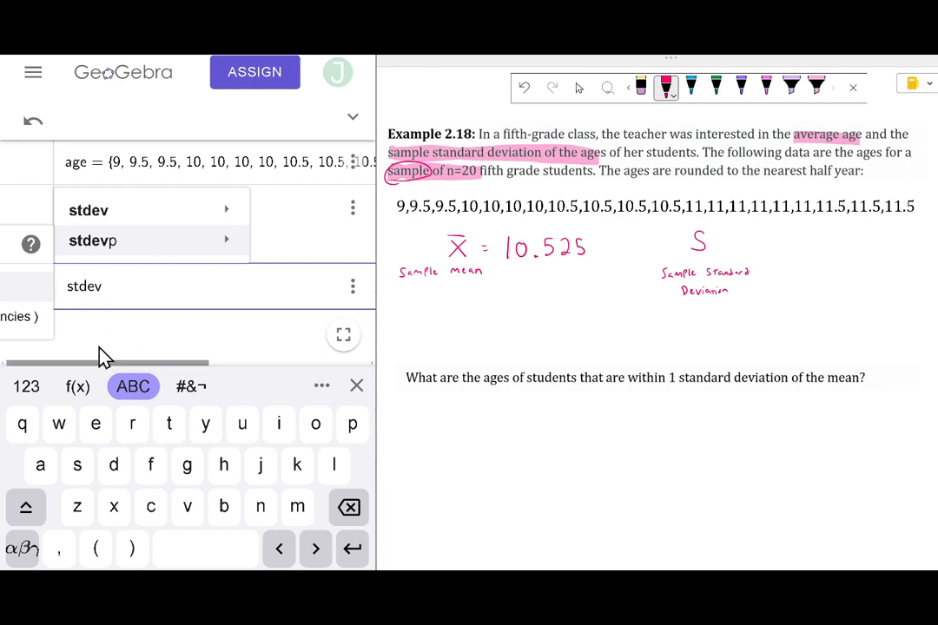
click(97, 547)
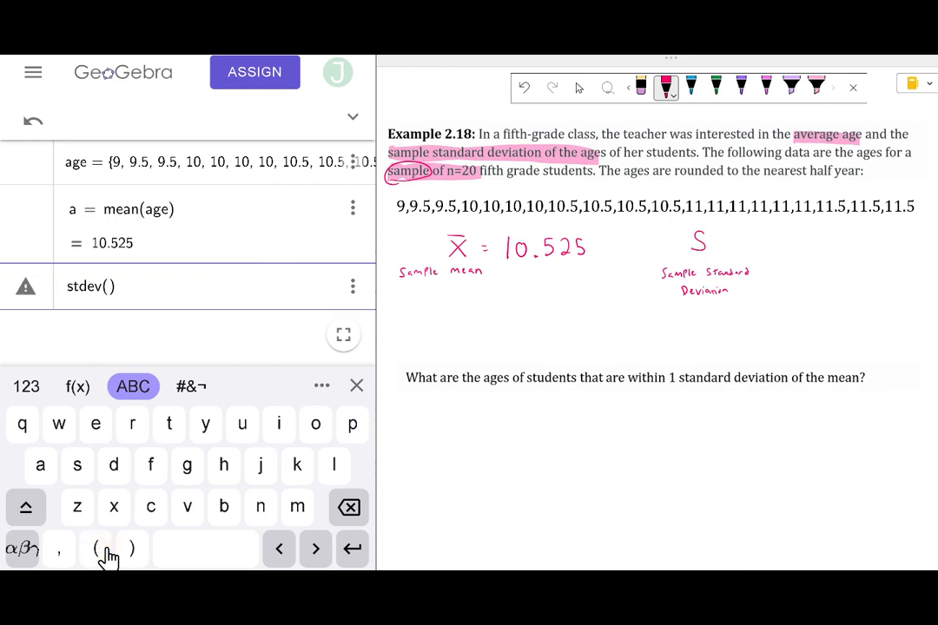
click(41, 467)
click(200, 480)
click(94, 434)
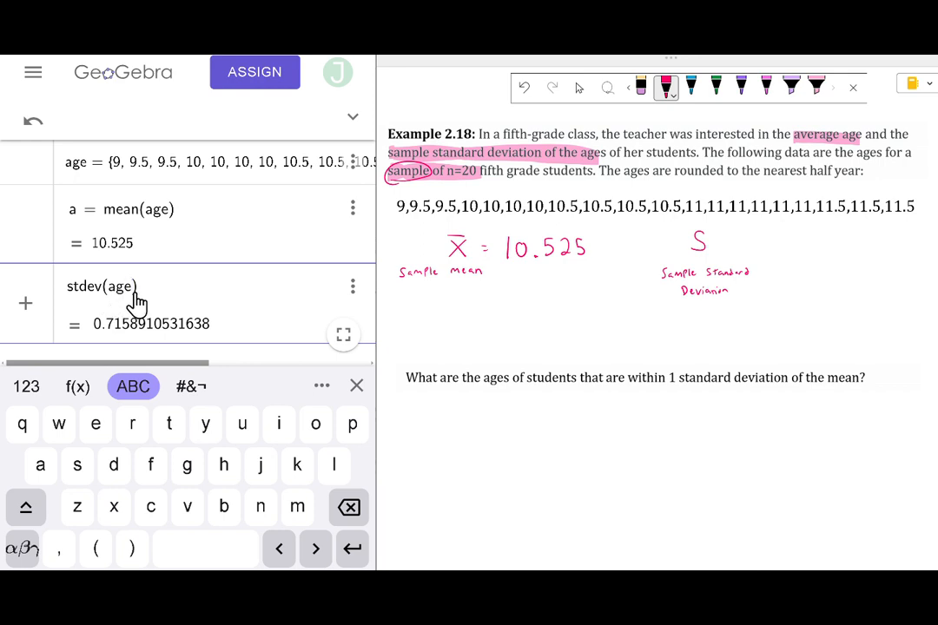
click(359, 556)
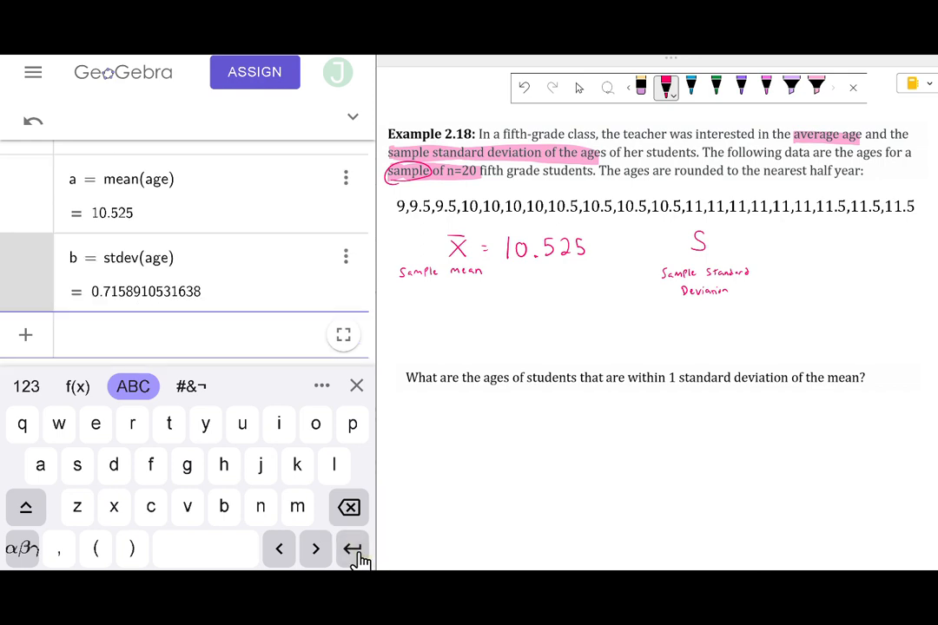
drag(713, 239, 785, 247)
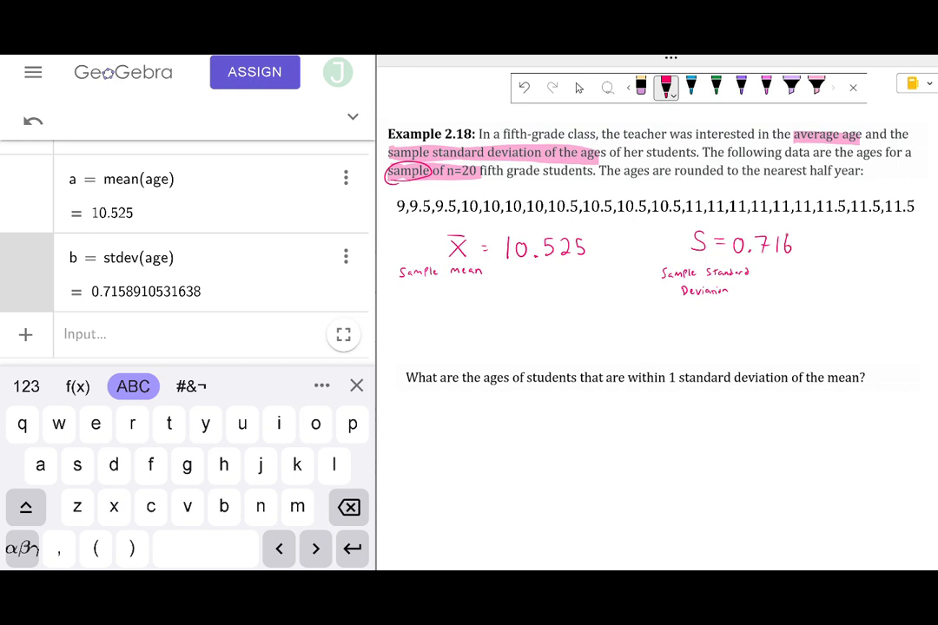
Move the question about ages within 1 standard deviation of the mean up, closer to the handwritten statistics
click(137, 299)
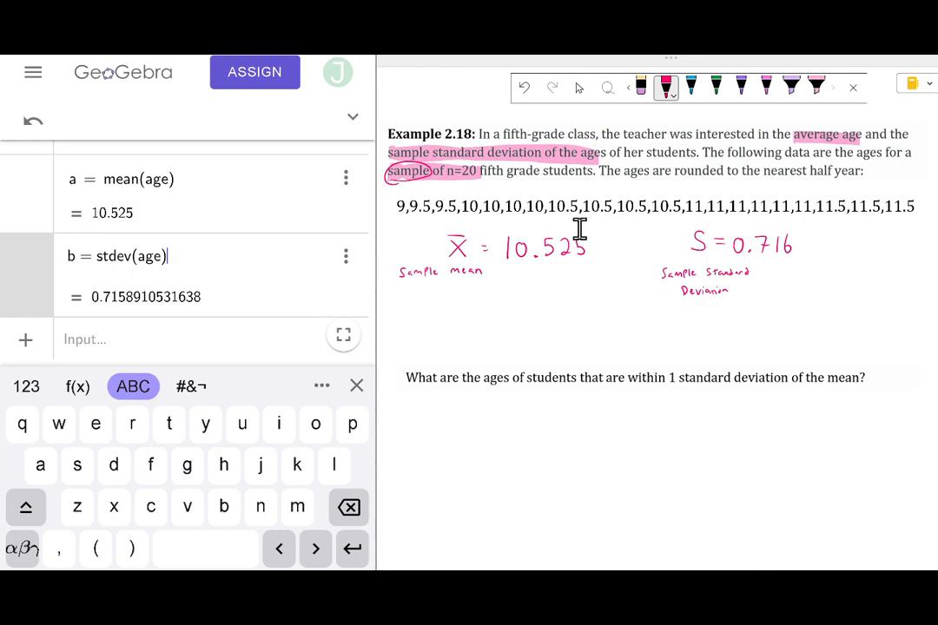
click(642, 377)
drag(643, 377, 644, 339)
click(653, 434)
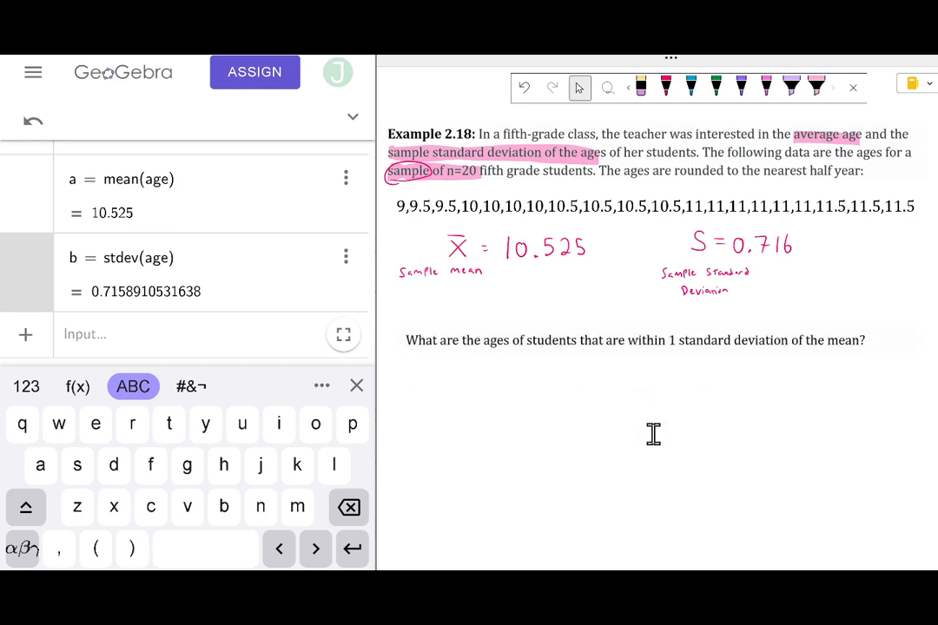
Underline "within 1 standard" and "of the" in the question in red
click(666, 87)
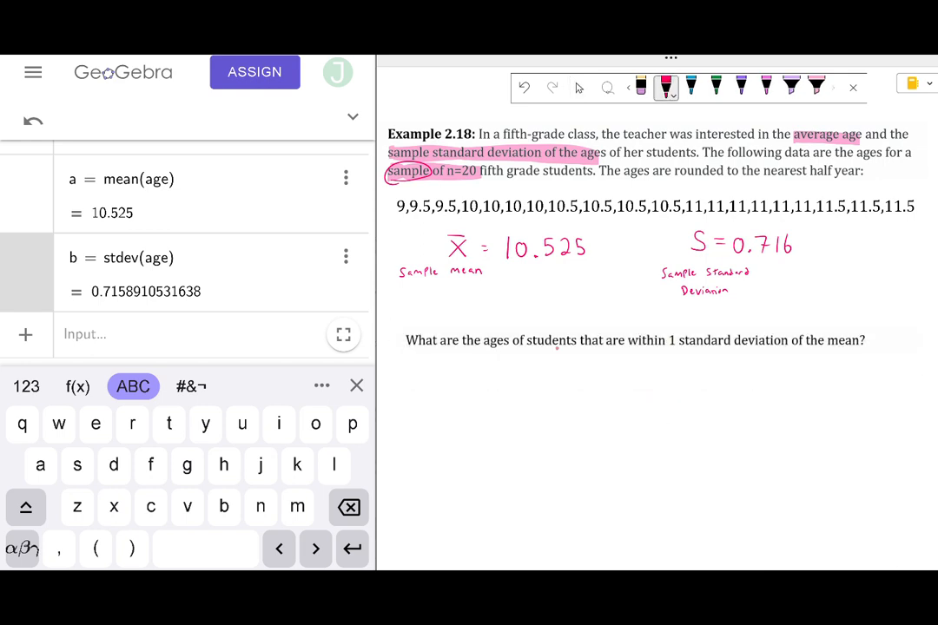
drag(637, 349, 697, 346)
drag(775, 348, 820, 349)
Handwrite x̄ over 10.525 in blue below the question and draw a curved arrow to its right labelled +1s
click(691, 87)
drag(621, 374, 632, 389)
drag(632, 374, 612, 416)
drag(624, 404, 625, 415)
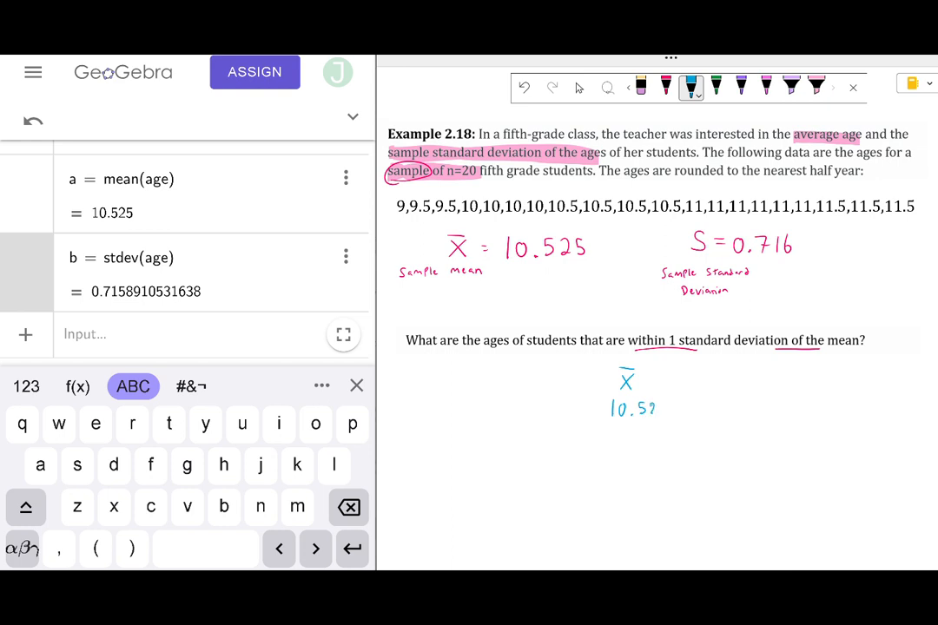
drag(685, 394, 815, 395)
mouse_move(719, 355)
mouse_down()
mouse_move(722, 369)
mouse_move(745, 368)
mouse_up()
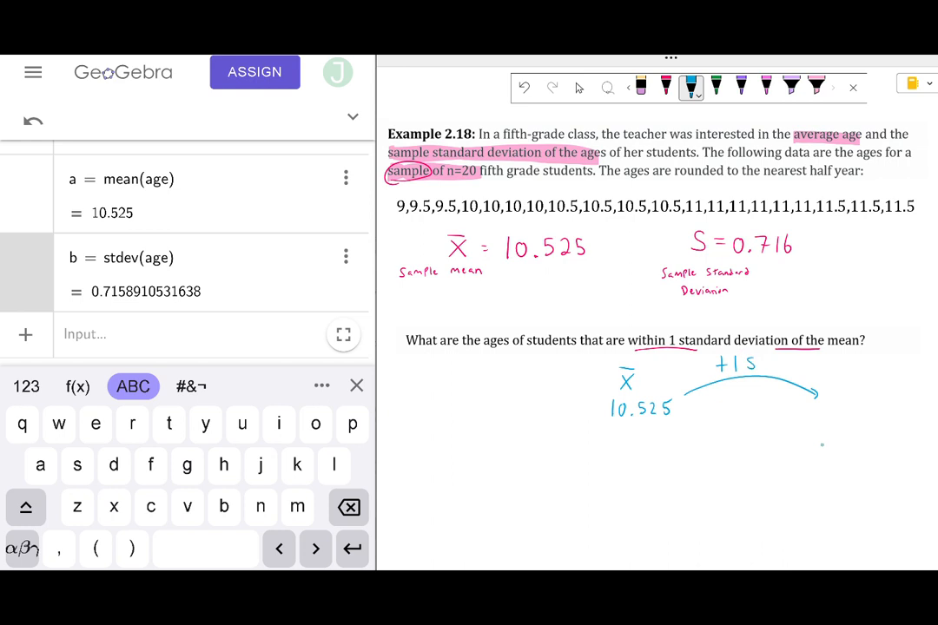
Handwrite "Age that is 1 STD Dev above mean" in blue below the tip of the +1s arrow
mouse_move(815, 462)
mouse_down()
mouse_move(814, 476)
mouse_move(845, 469)
mouse_up()
drag(853, 463, 852, 473)
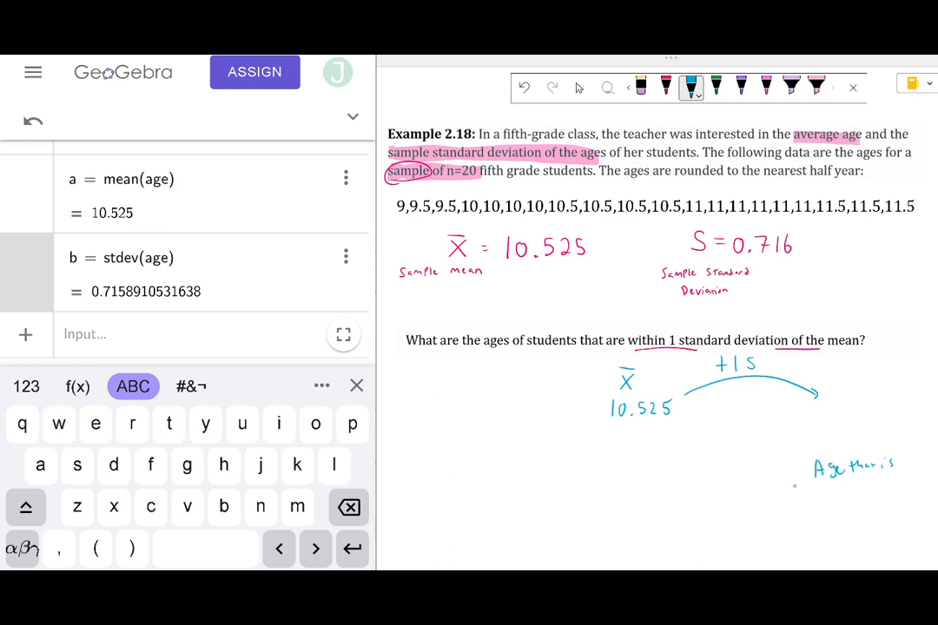
mouse_move(795, 487)
mouse_down()
mouse_move(794, 504)
mouse_move(818, 501)
mouse_up()
drag(813, 491, 828, 498)
drag(835, 502, 821, 489)
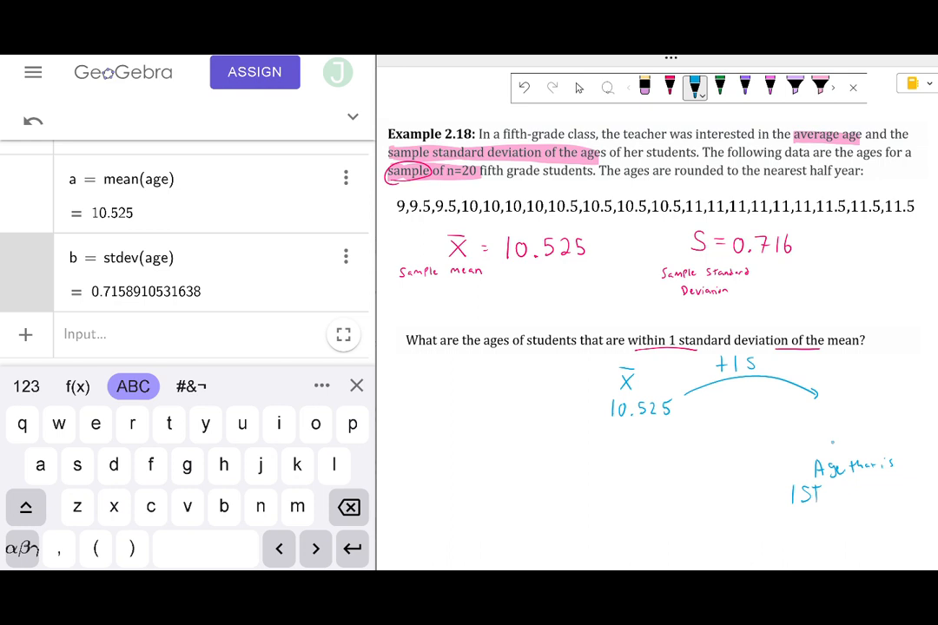
scroll(832, 442, down, 2)
mouse_move(819, 443)
mouse_down()
mouse_move(820, 459)
mouse_move(868, 446)
mouse_move(830, 469)
mouse_up()
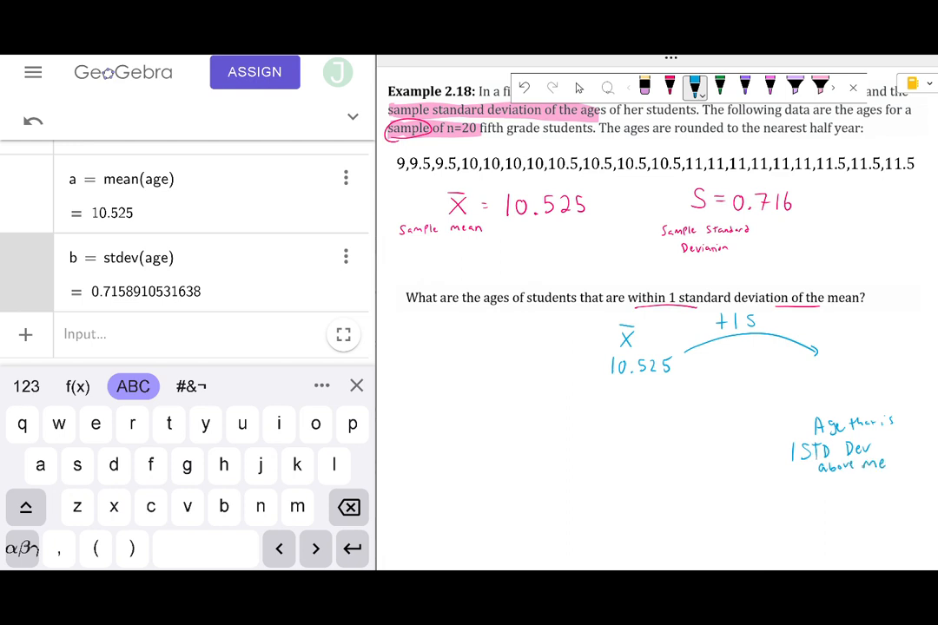
scroll(893, 399, up, 1)
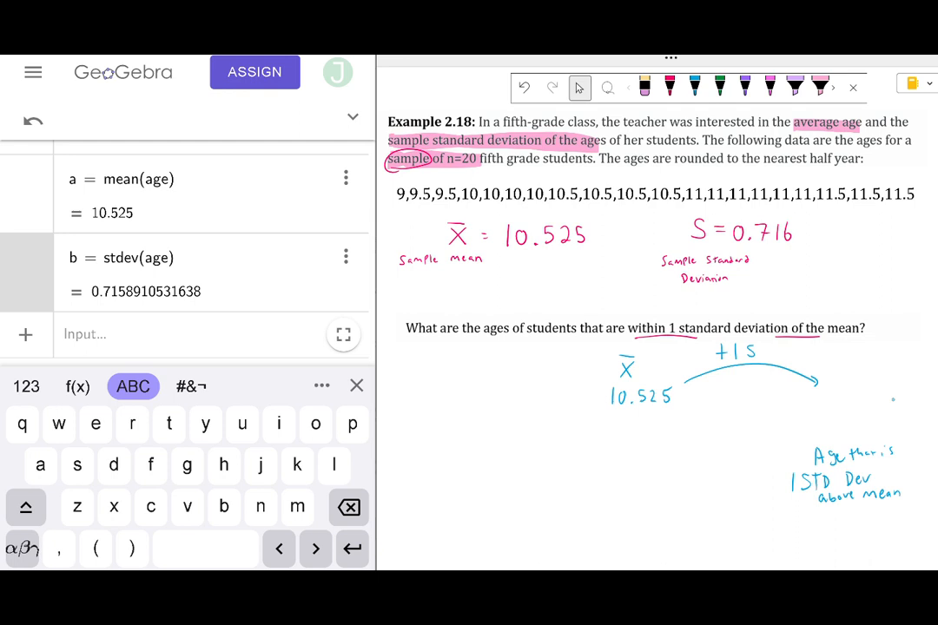
Add x̄ before +1s in blue and draw a curved arrow leftward from the mean labelled x̄ − 1·s
click(695, 87)
drag(704, 349, 696, 363)
drag(695, 348, 705, 362)
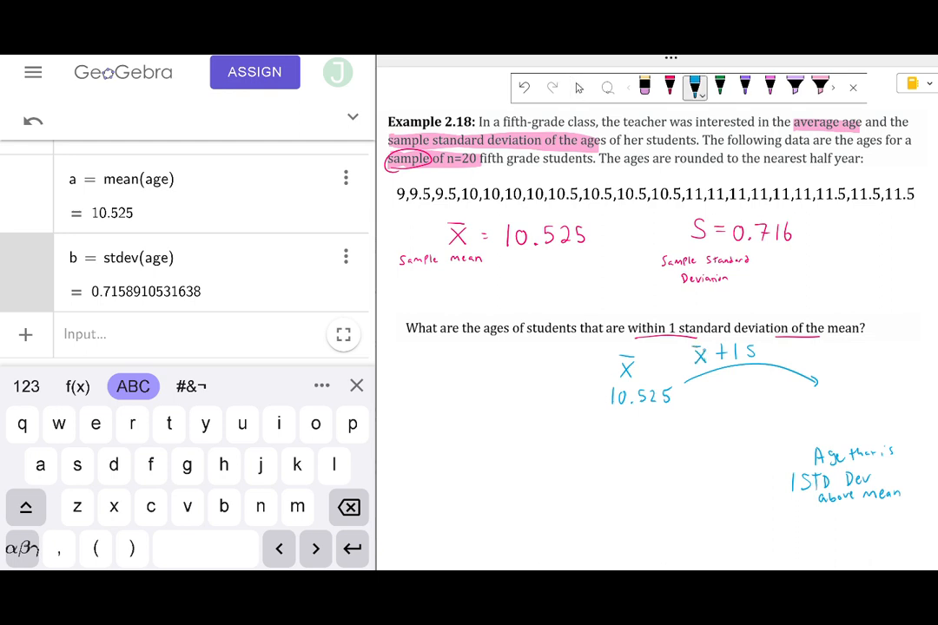
mouse_move(603, 382)
mouse_down()
mouse_move(479, 379)
mouse_move(515, 385)
mouse_up()
drag(505, 365, 562, 384)
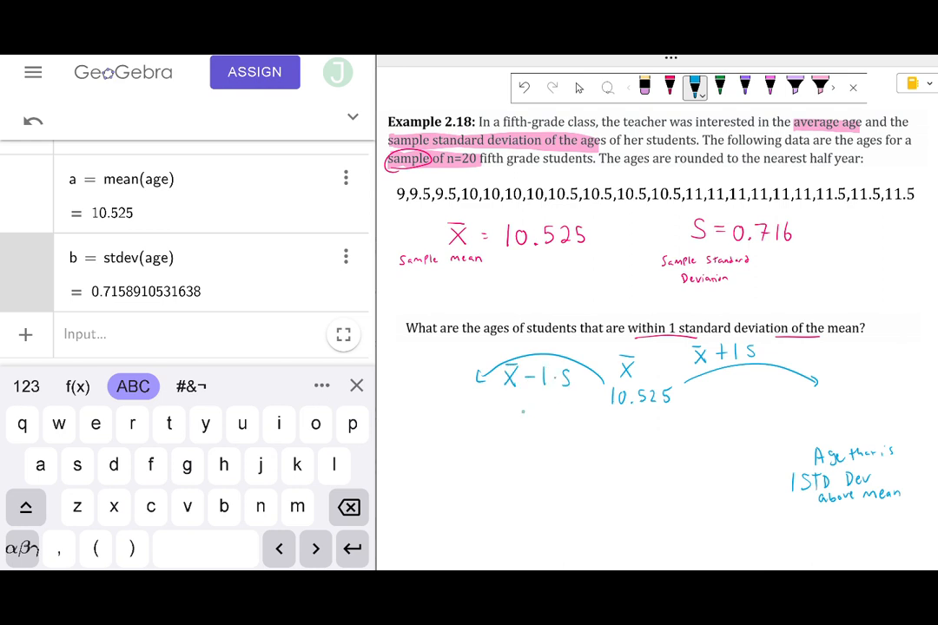
Handwrite "Age that is 1 STD Dev. below mean" in blue below the leftward arrow
drag(399, 445, 469, 444)
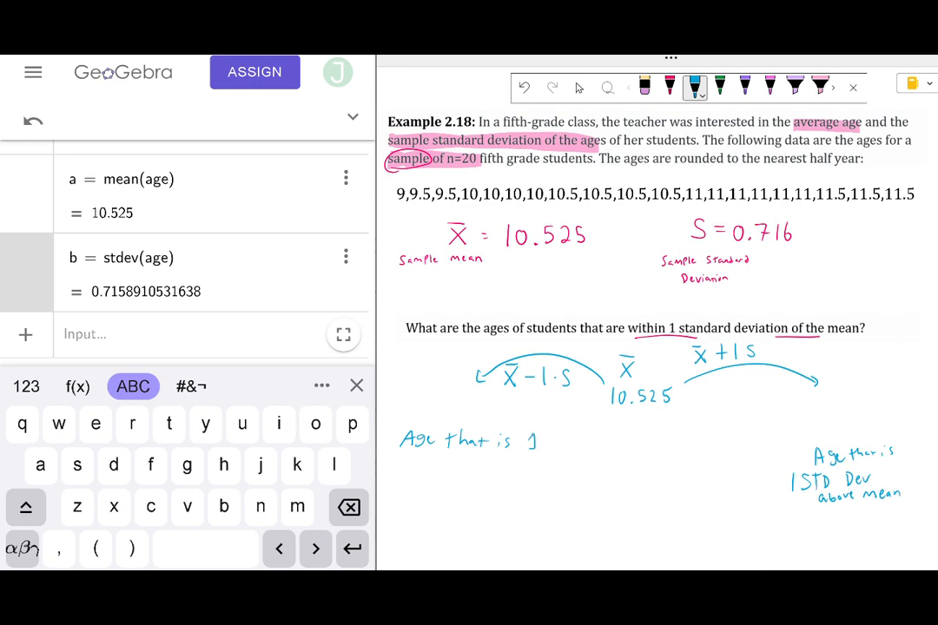
mouse_move(412, 461)
mouse_down()
mouse_move(405, 473)
mouse_move(465, 475)
mouse_up()
drag(466, 467, 474, 467)
mouse_move(497, 461)
mouse_down()
mouse_move(500, 475)
mouse_move(517, 477)
mouse_up()
drag(522, 469, 522, 470)
drag(435, 499, 487, 499)
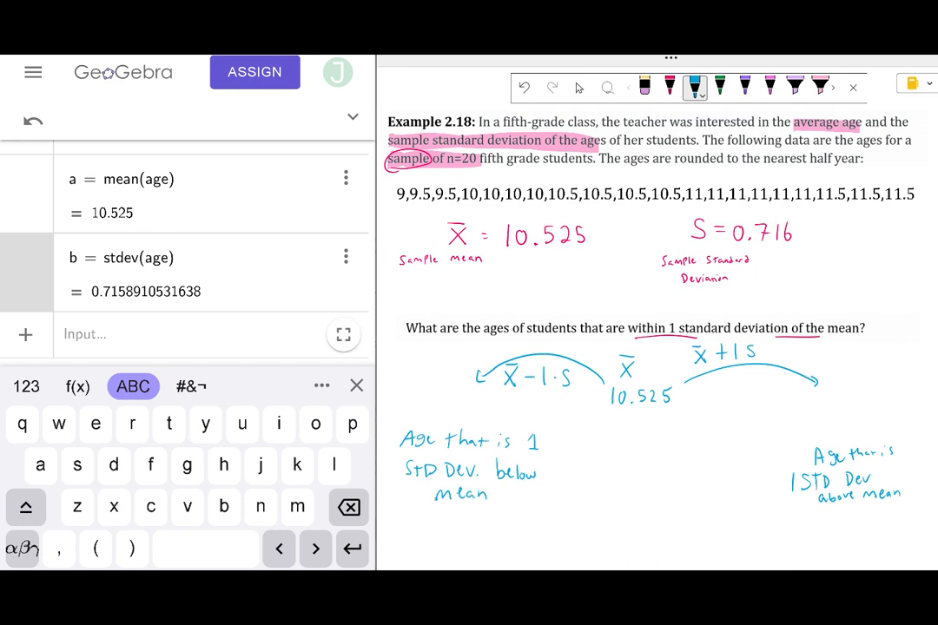
Handwrite 10.525 + 0.716 in green beside the tip of the x̄ + 1s arrow, removing the factor 1·
click(718, 87)
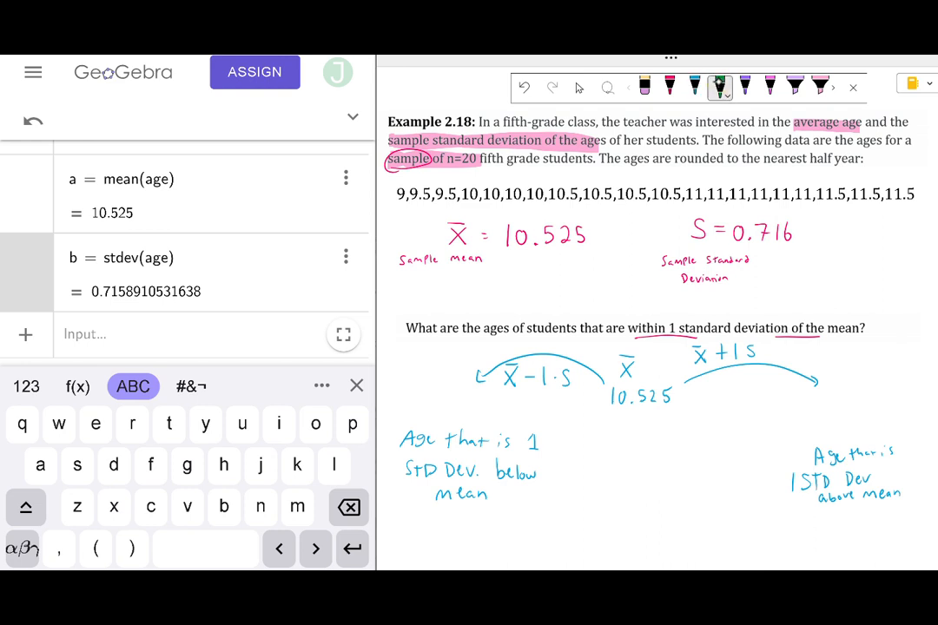
mouse_move(829, 364)
mouse_down()
mouse_move(835, 376)
mouse_move(859, 377)
mouse_up()
mouse_move(888, 365)
mouse_down()
mouse_move(888, 379)
mouse_move(923, 378)
mouse_up()
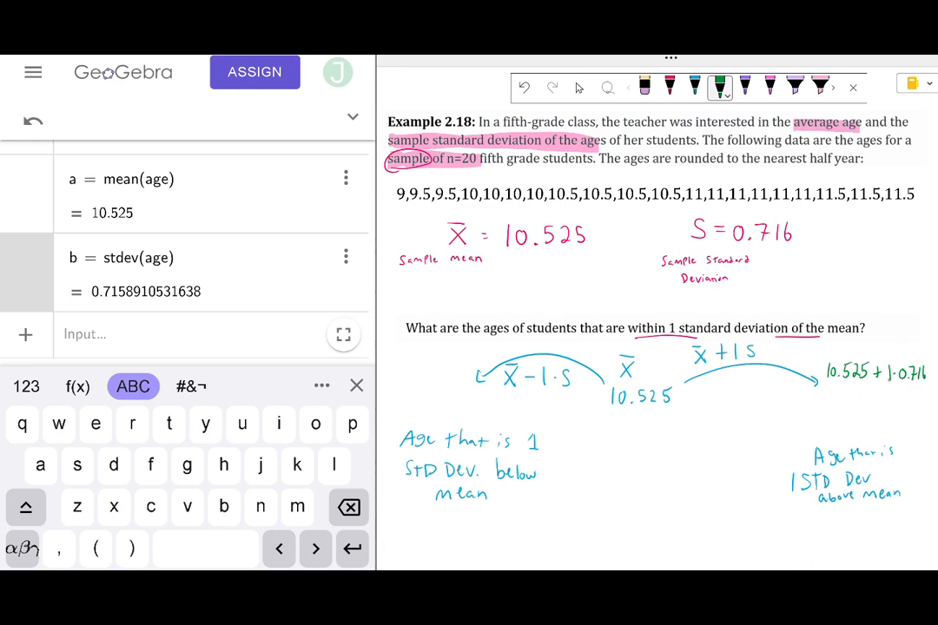
drag(891, 369, 891, 379)
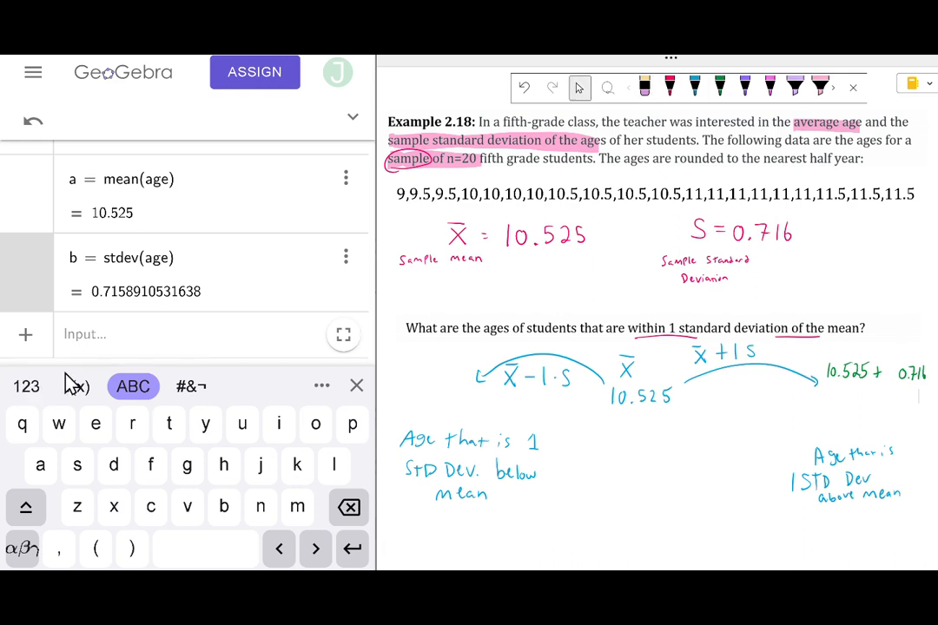
click(27, 388)
click(192, 511)
click(192, 551)
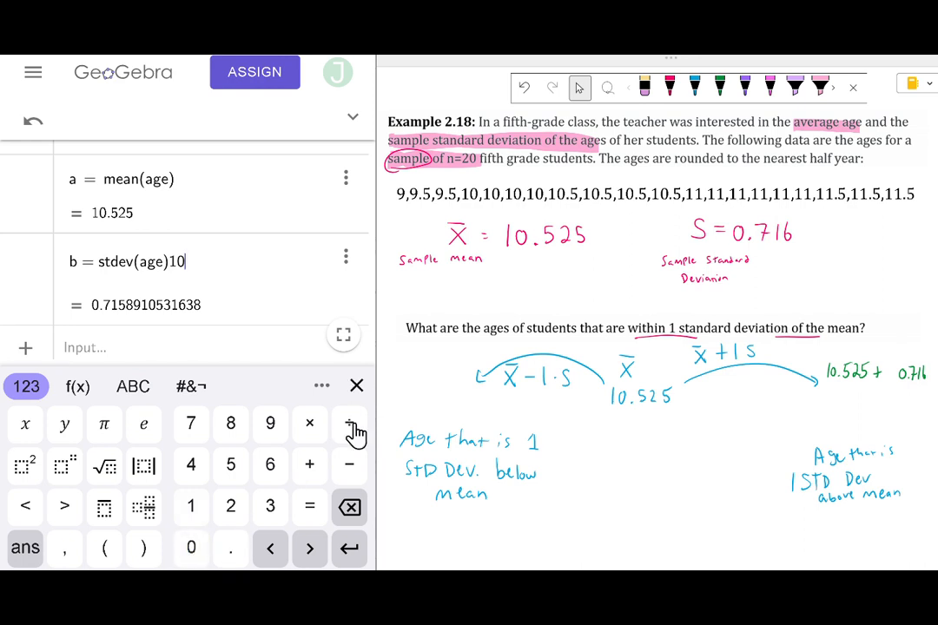
click(362, 521)
click(362, 521)
click(352, 552)
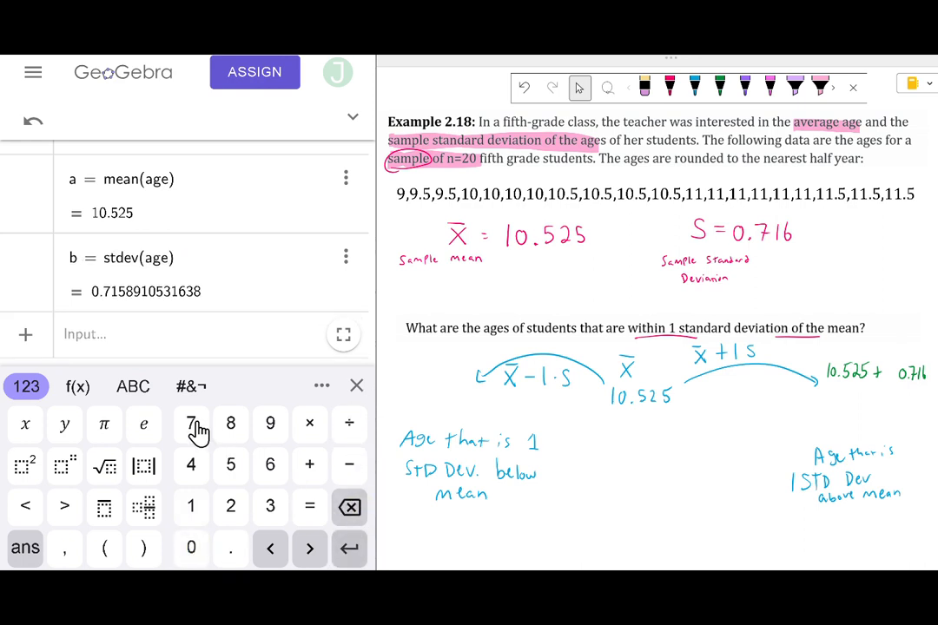
click(192, 511)
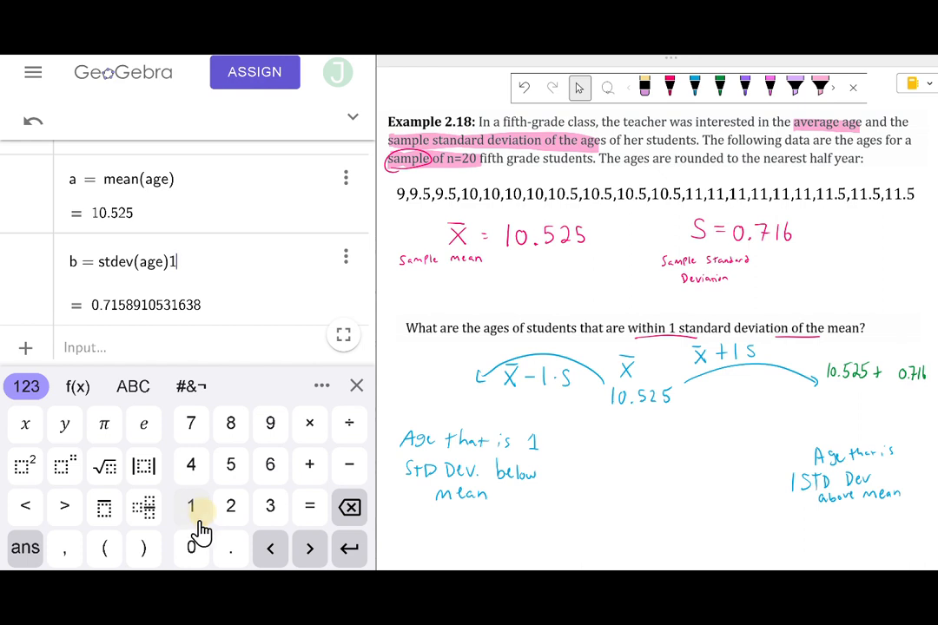
click(349, 508)
click(354, 548)
Calculate 10.525 + 0.716 in a new row below the standard deviation
click(131, 336)
click(191, 507)
click(191, 547)
click(230, 547)
click(230, 468)
click(230, 505)
click(230, 469)
click(309, 465)
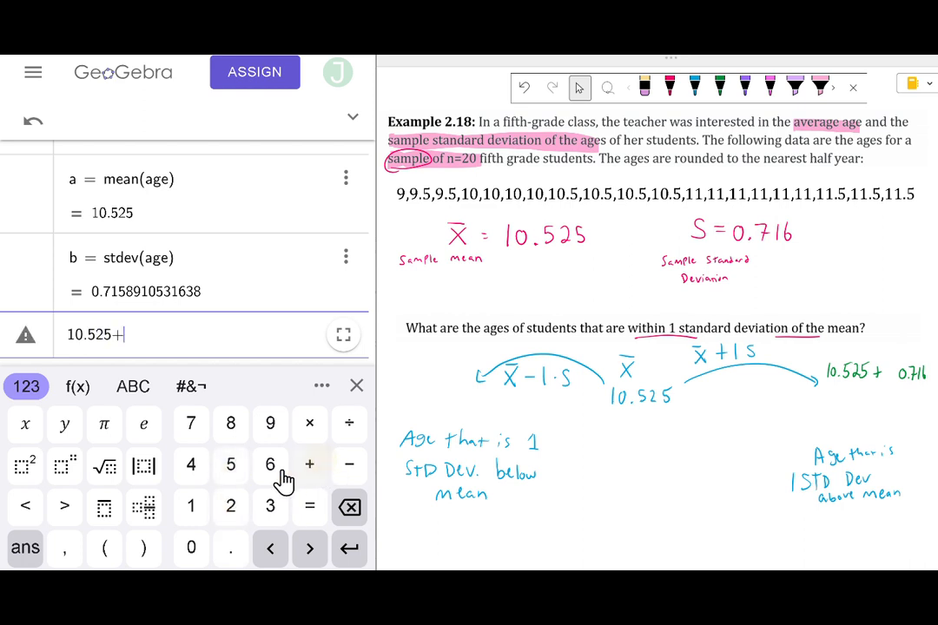
click(193, 549)
click(230, 549)
click(191, 426)
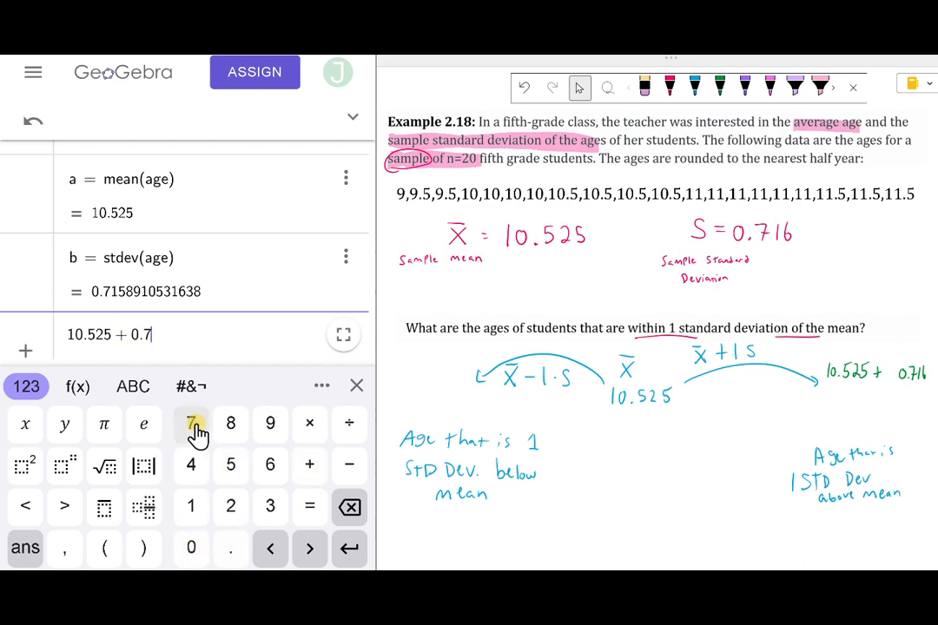
click(191, 508)
click(271, 473)
click(345, 553)
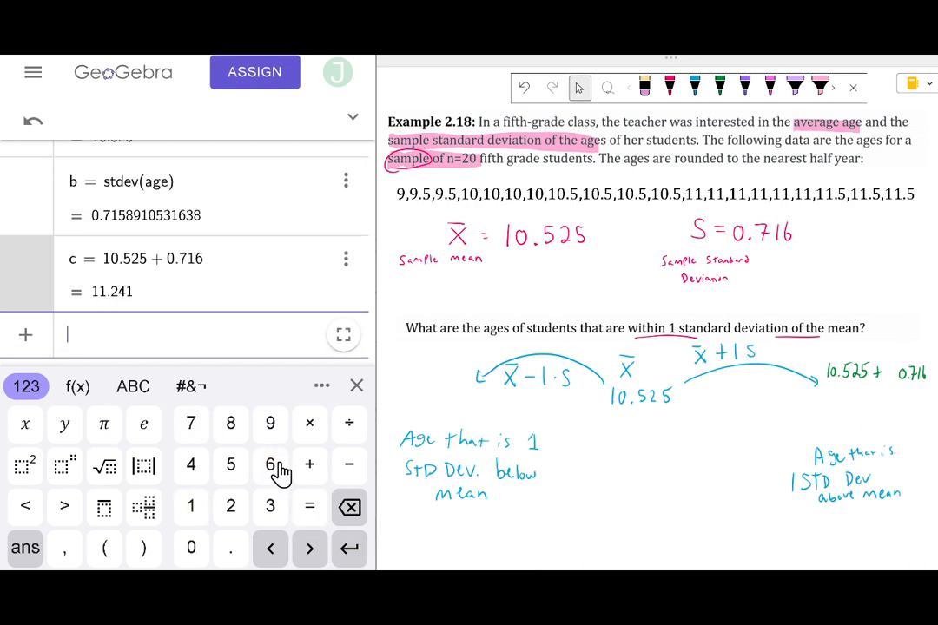
Calculate the same upper limit as a + b in a new row, using the stored mean and standard deviation
scroll(276, 320, up, 2)
scroll(275, 320, up, 1)
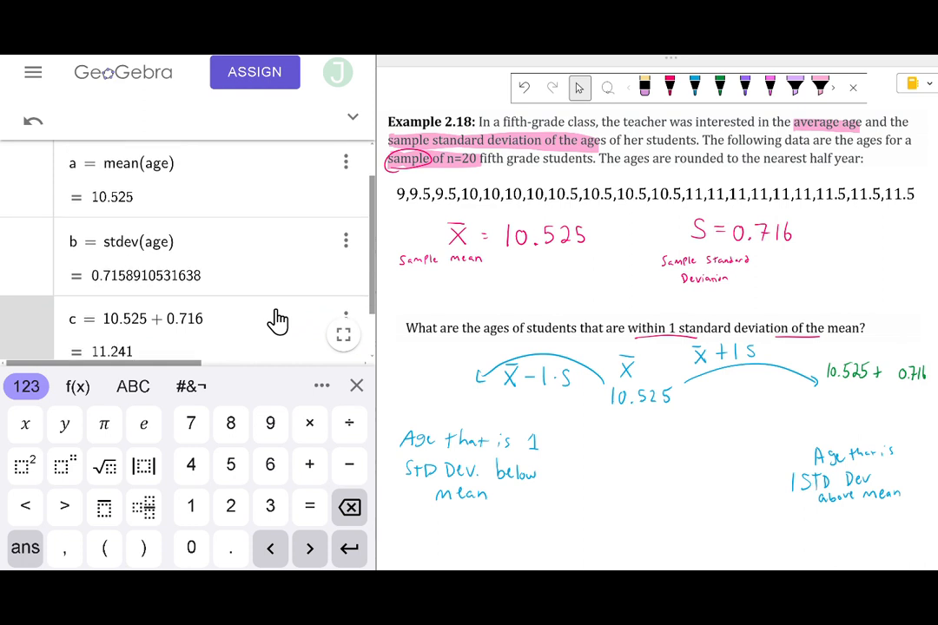
scroll(143, 343, down, 2)
click(130, 387)
click(39, 473)
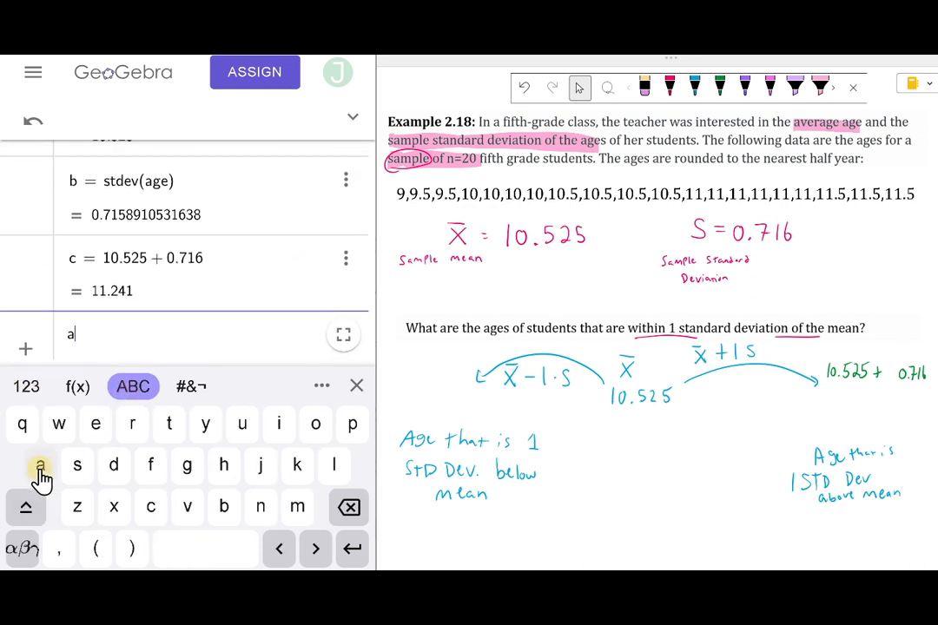
click(26, 387)
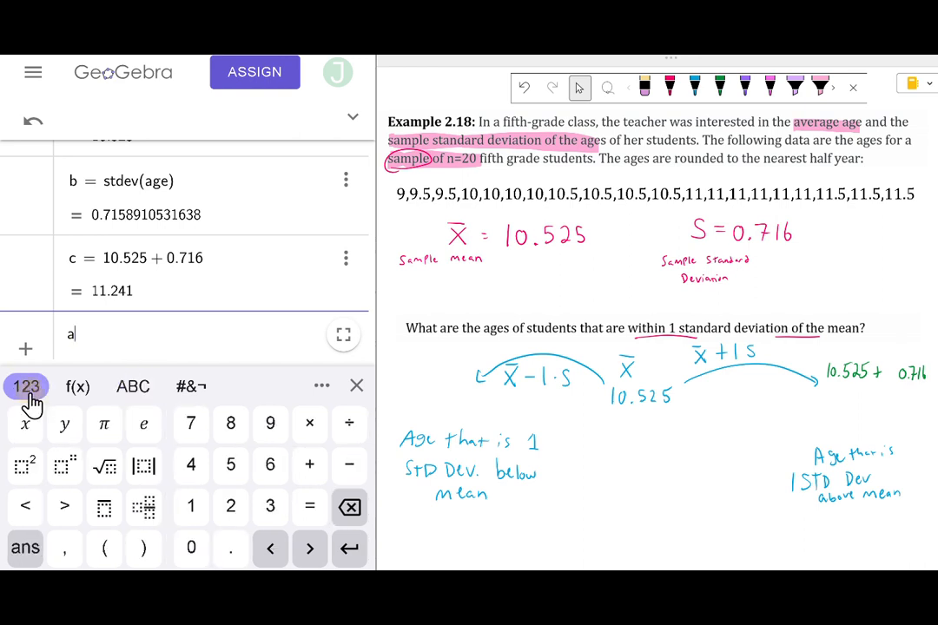
click(309, 465)
scroll(205, 289, up, 1)
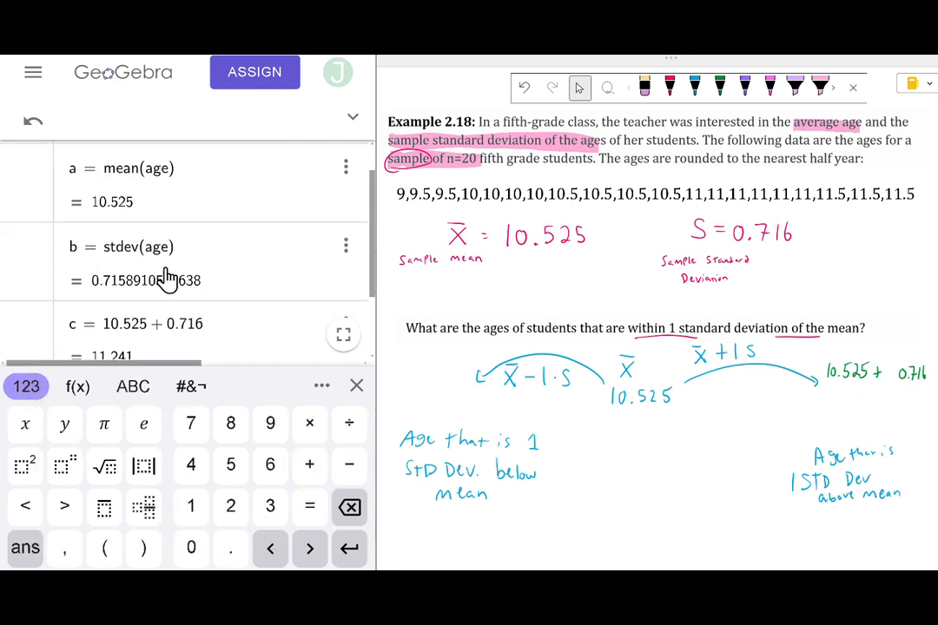
click(134, 388)
click(223, 506)
click(352, 547)
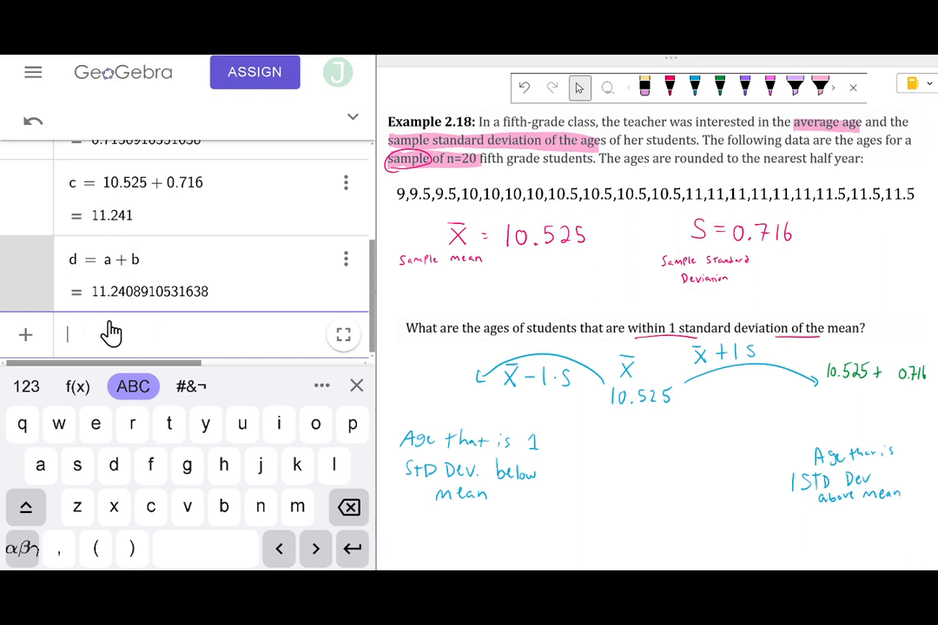
Handwrite 11.241 in green above the note "Age that is 1 STD Dev above mean"
click(720, 87)
mouse_move(796, 403)
mouse_down()
mouse_move(796, 428)
mouse_move(859, 424)
mouse_move(863, 431)
mouse_up()
click(816, 423)
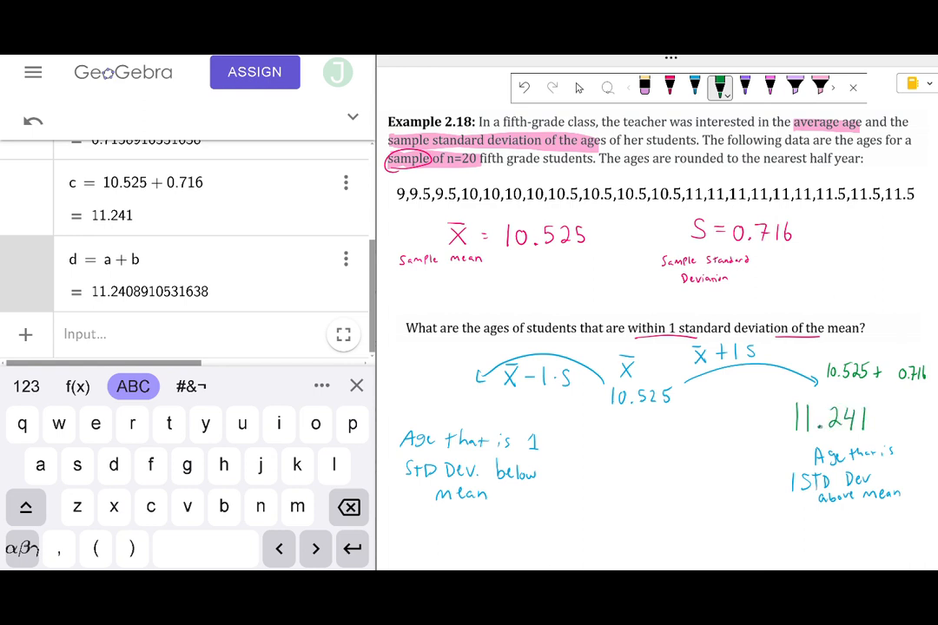
Duplicate the 10.525 + 0.716 calculation into a new row and change it to 10.525 − 0.716
click(345, 183)
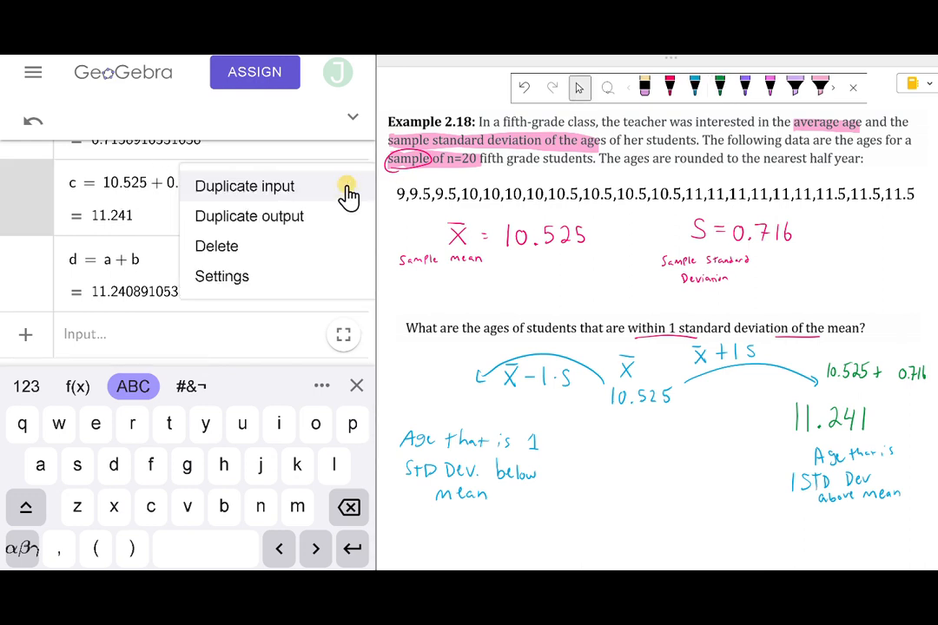
click(303, 198)
click(127, 335)
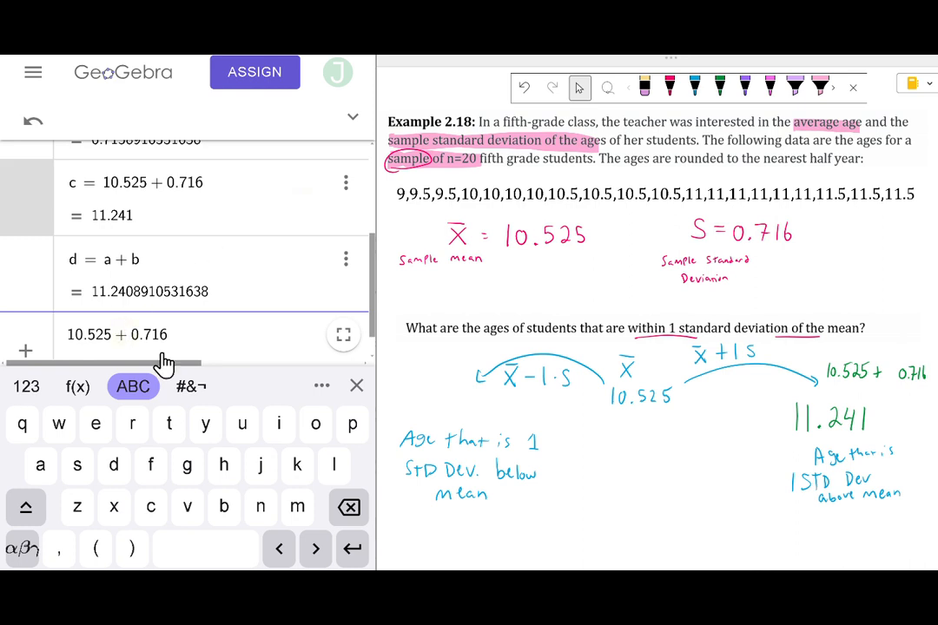
key(BackSpace)
text(-)
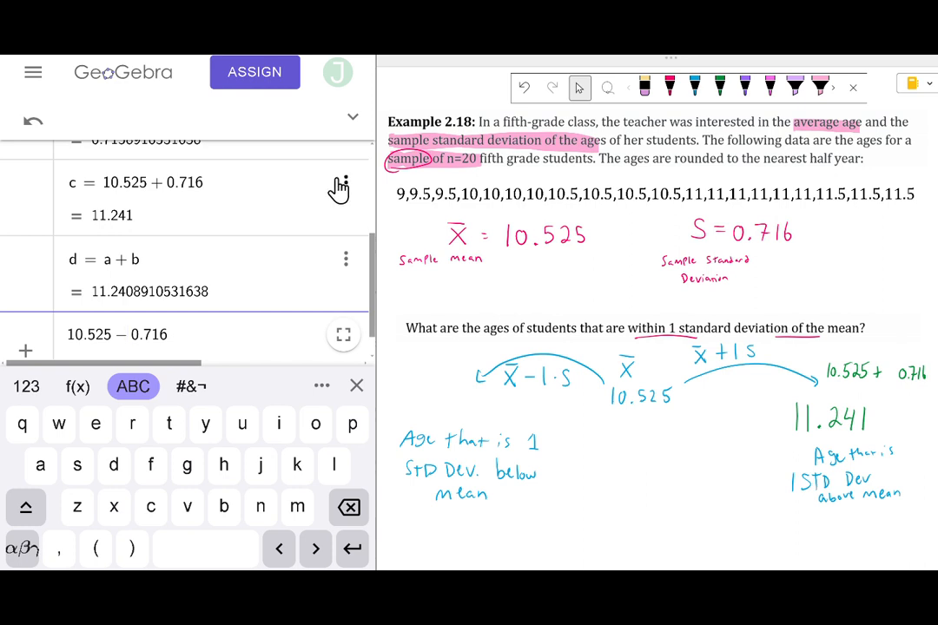
key(Return)
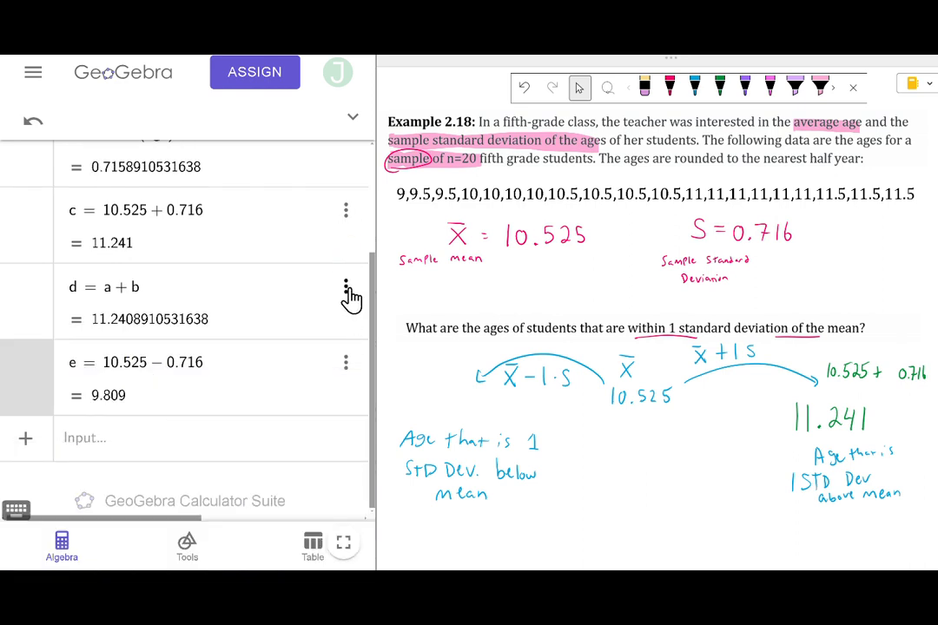
Duplicate the a + b calculation into a new row and change it to a − b
click(347, 290)
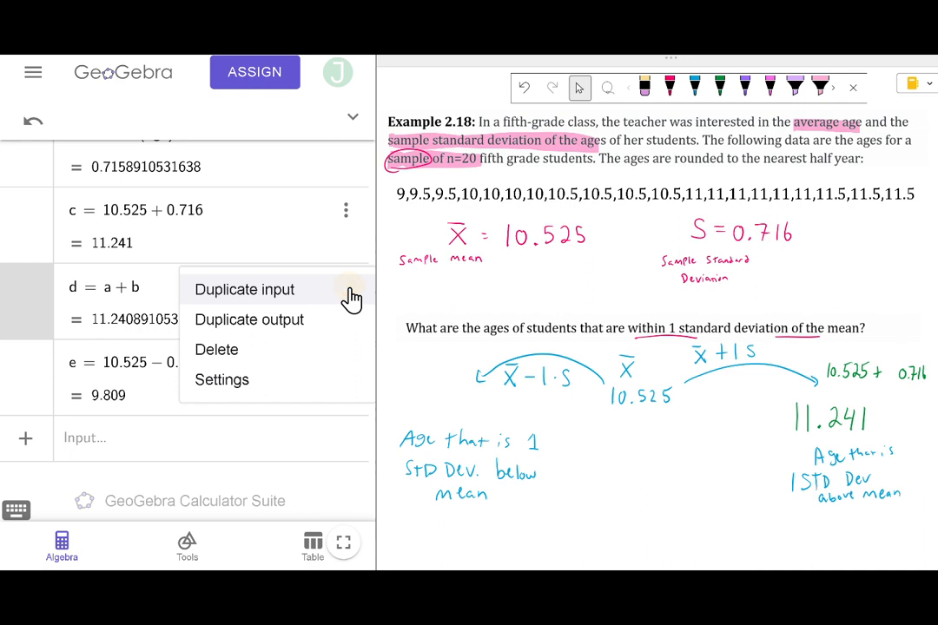
click(299, 292)
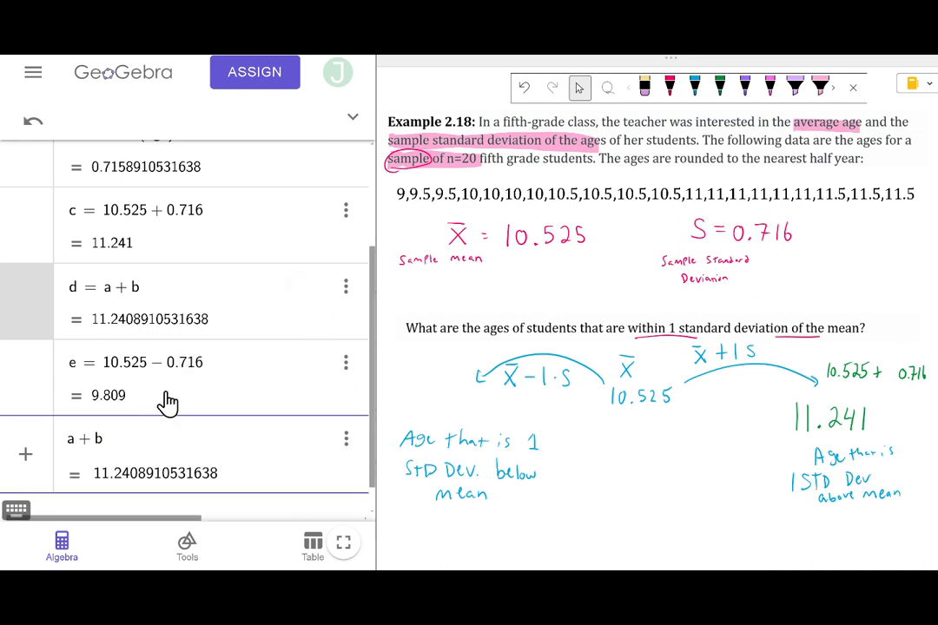
click(91, 441)
key(BackSpace)
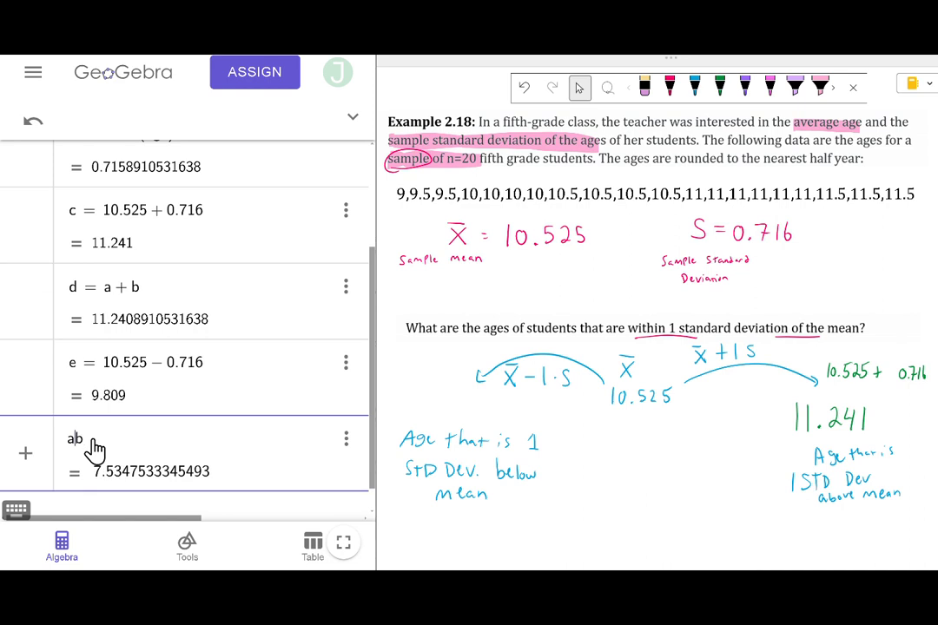
click(15, 509)
click(27, 387)
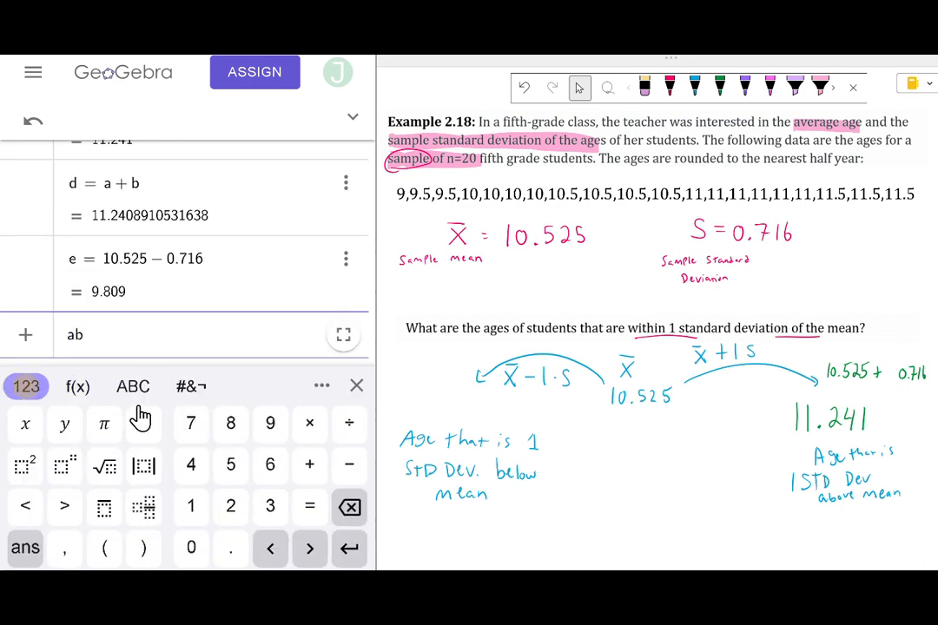
click(350, 467)
click(349, 507)
click(349, 507)
click(350, 466)
click(133, 386)
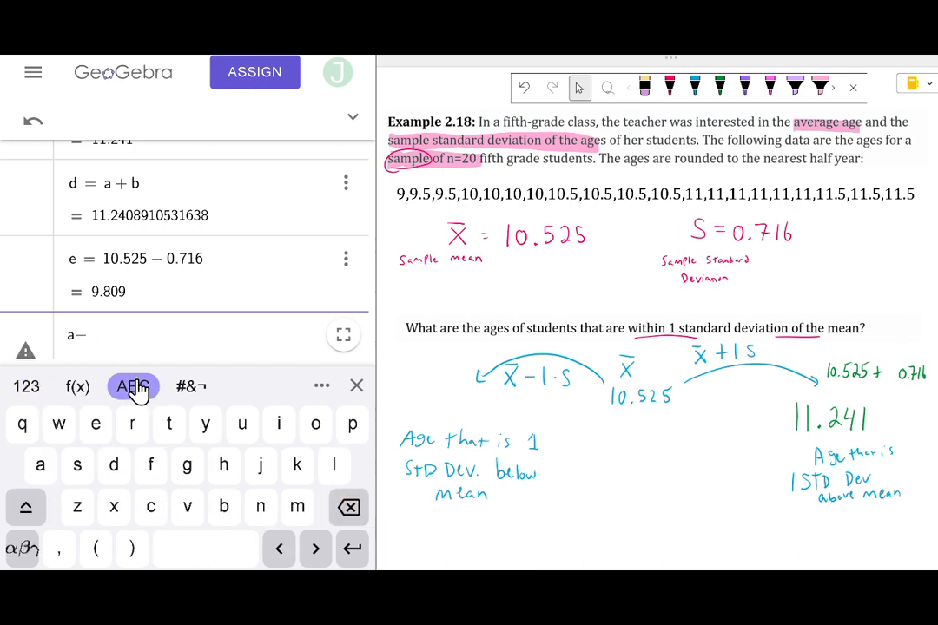
click(222, 511)
click(351, 549)
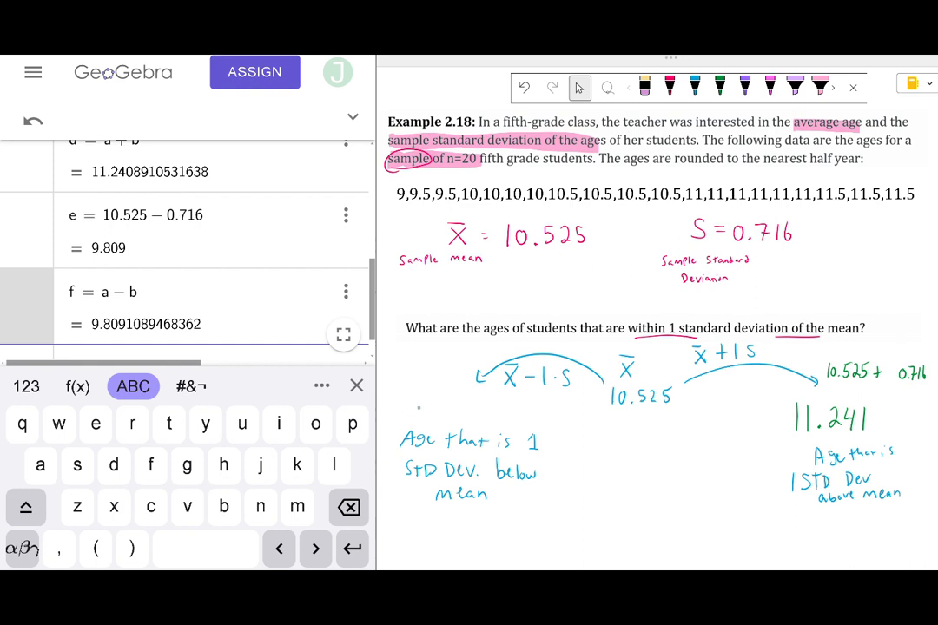
Handwrite 10.525 - 0.716 and 9.809 in green above the note "Age that is 1 STD Dev. below mean"
mouse_move(391, 377)
mouse_down()
mouse_move(390, 392)
mouse_move(398, 380)
mouse_move(410, 392)
mouse_move(418, 379)
mouse_move(428, 392)
mouse_up()
drag(429, 380, 477, 395)
drag(487, 383, 485, 391)
mouse_move(425, 403)
mouse_down()
mouse_move(422, 416)
mouse_move(451, 406)
mouse_move(463, 418)
mouse_up()
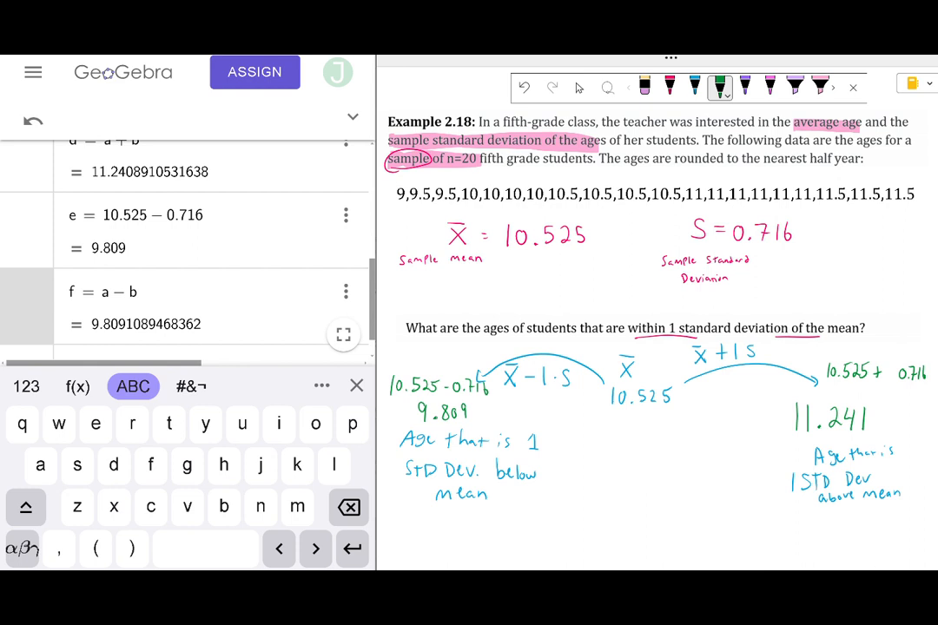
click(579, 88)
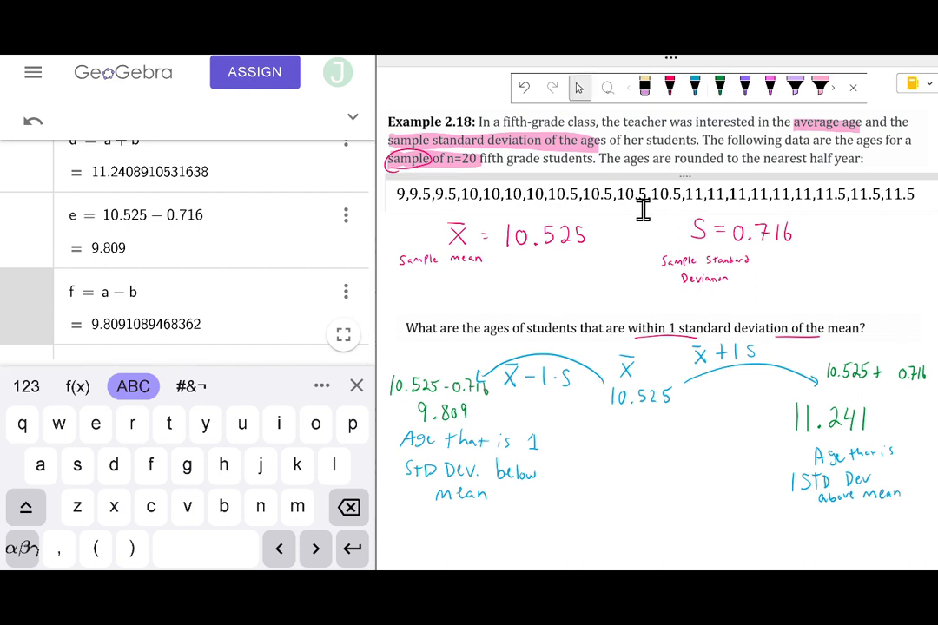